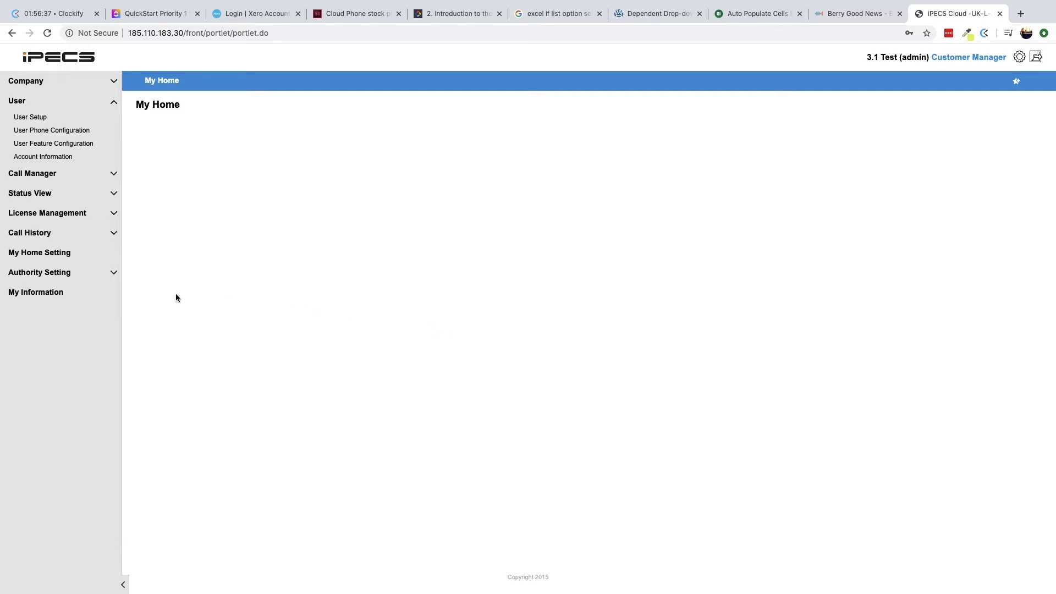
# Step: Remove the Call Log, Service Summary, Company Summary, Hourly Call Statistics and Weekly Call Statistics widgets from the My Home layout and save it
pyautogui.click(47, 254)
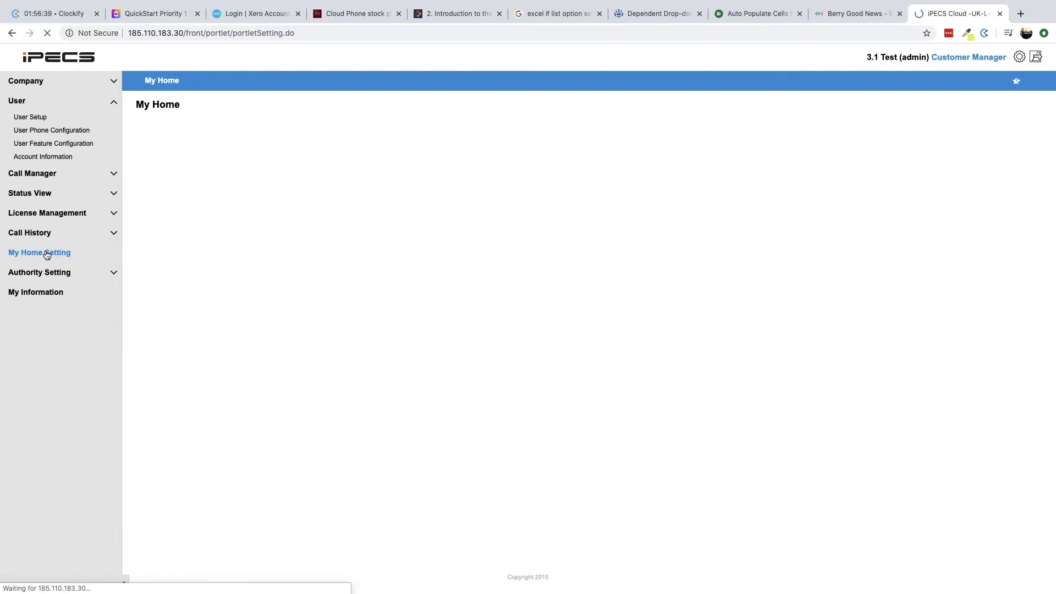
pyautogui.moveTo(567, 138); pyautogui.dragTo(316, 162)
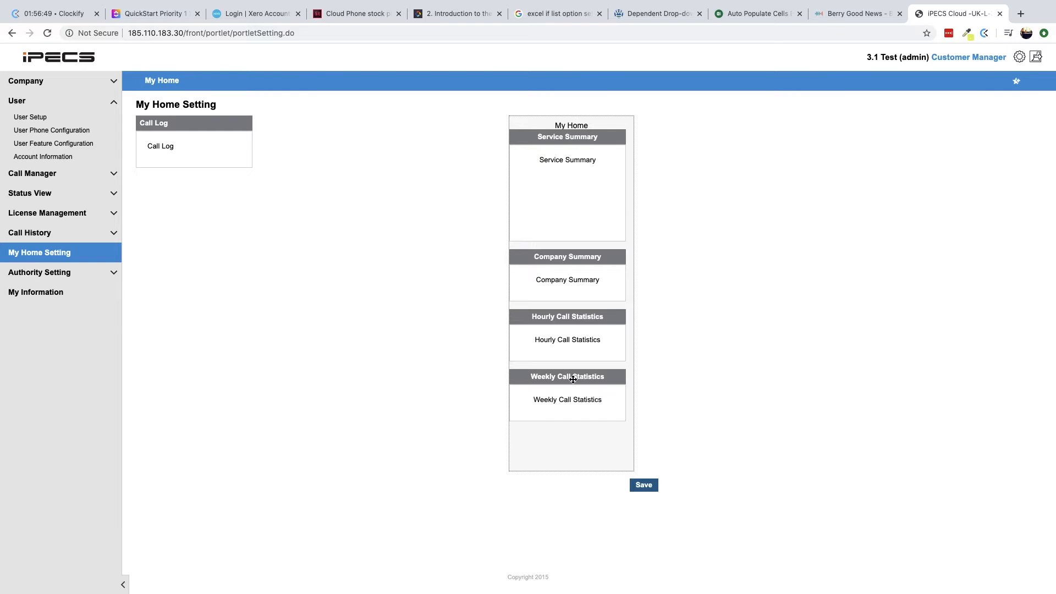
pyautogui.moveTo(573, 379); pyautogui.dragTo(316, 267)
pyautogui.moveTo(577, 256); pyautogui.dragTo(328, 127)
pyautogui.moveTo(536, 259); pyautogui.dragTo(295, 190)
pyautogui.moveTo(567, 137); pyautogui.dragTo(442, 144)
pyautogui.click(643, 452)
pyautogui.click(587, 340)
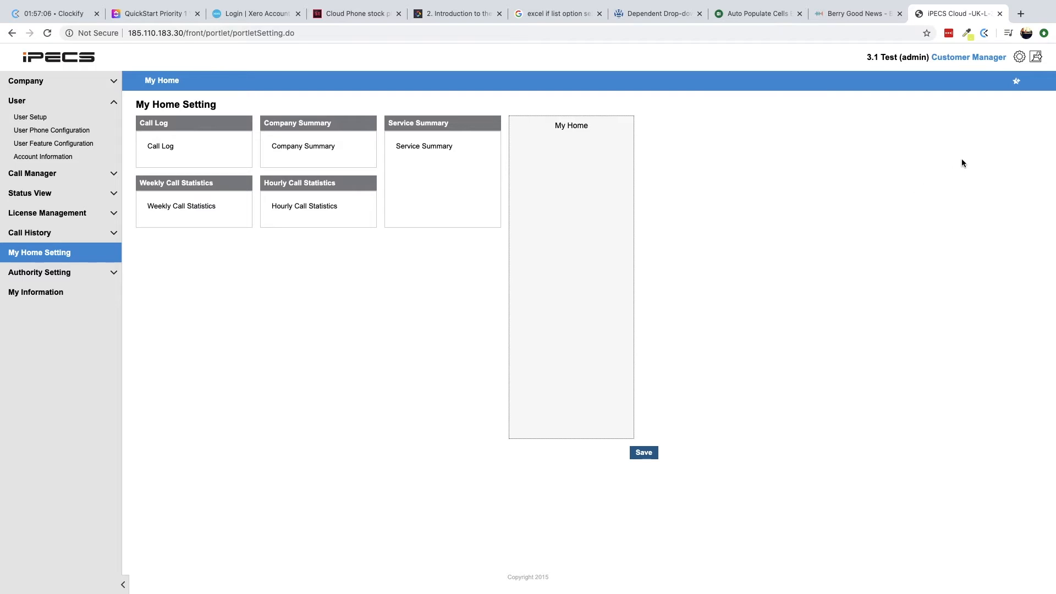
# Step: Try adding a Service Number shortcut beside My Home in the shortcut bar, and reset the bar
pyautogui.click(1017, 82)
pyautogui.click(240, 81)
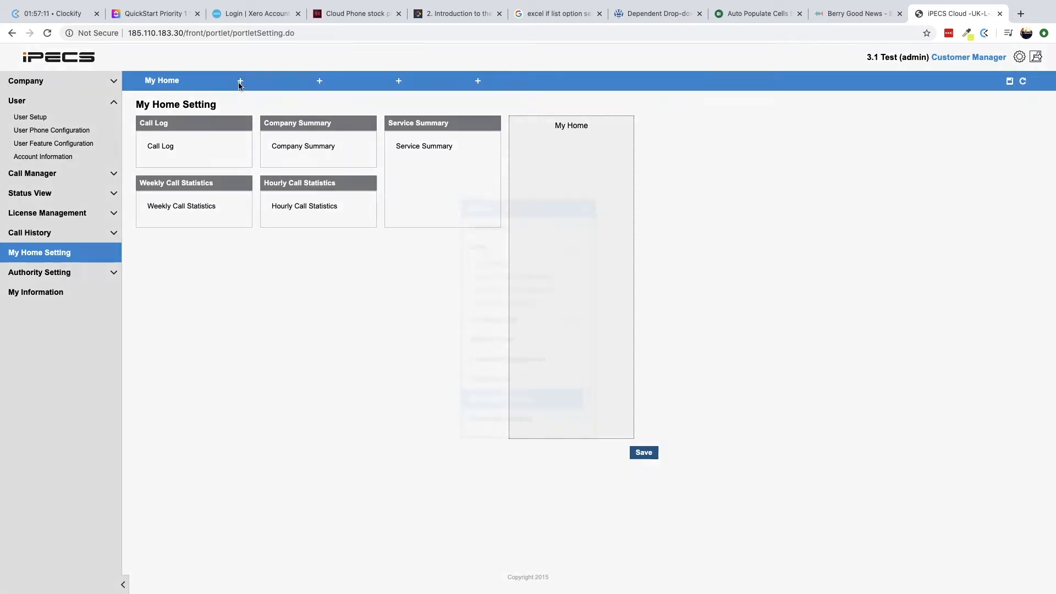
pyautogui.click(555, 322)
pyautogui.click(506, 348)
pyautogui.click(507, 363)
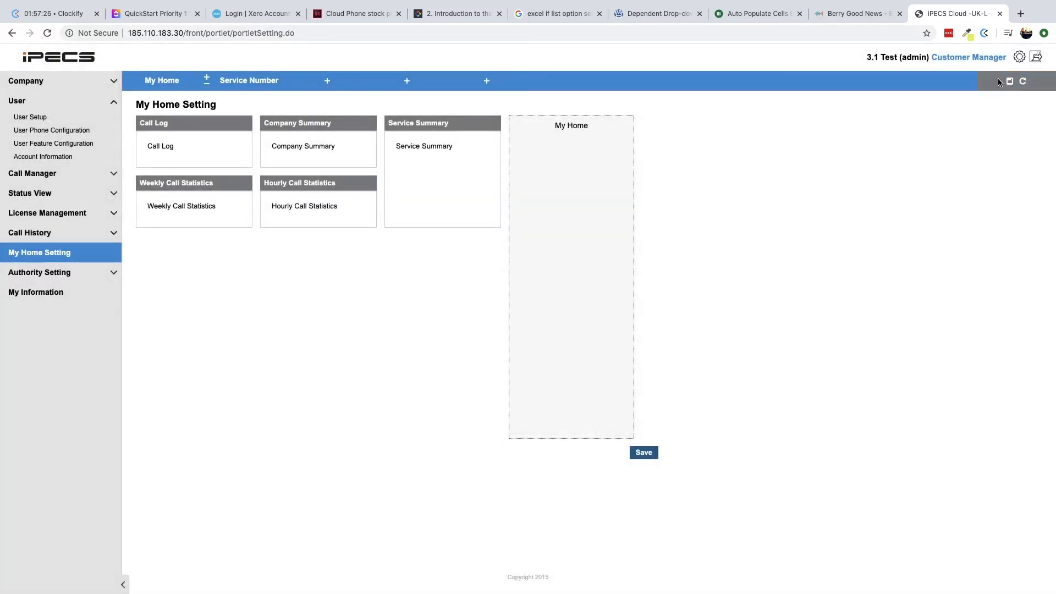
pyautogui.click(1024, 83)
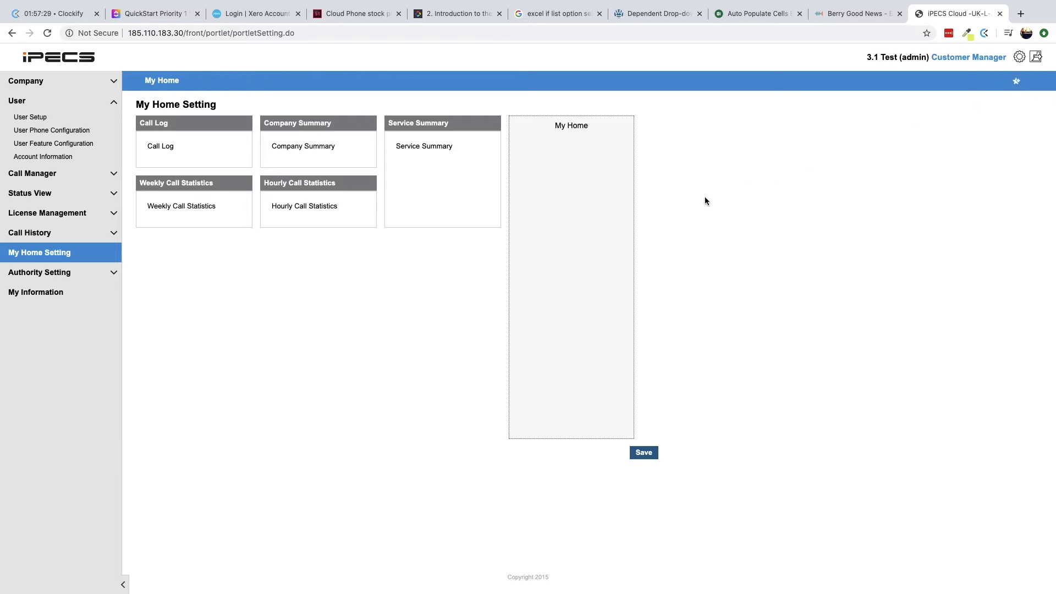
# Step: Open the company details and the company directory for review
pyautogui.click(113, 84)
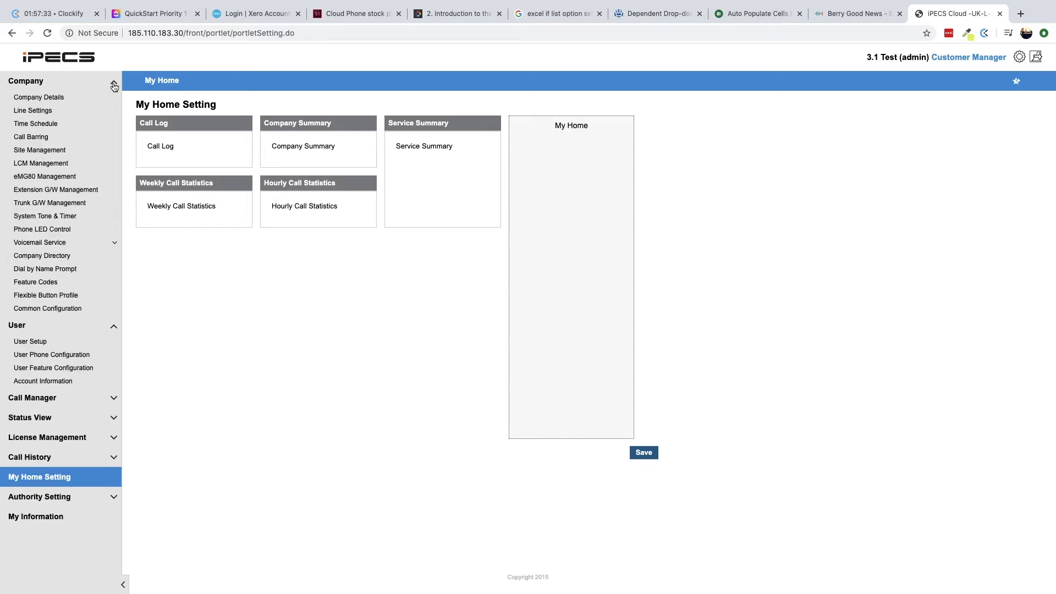
pyautogui.click(61, 98)
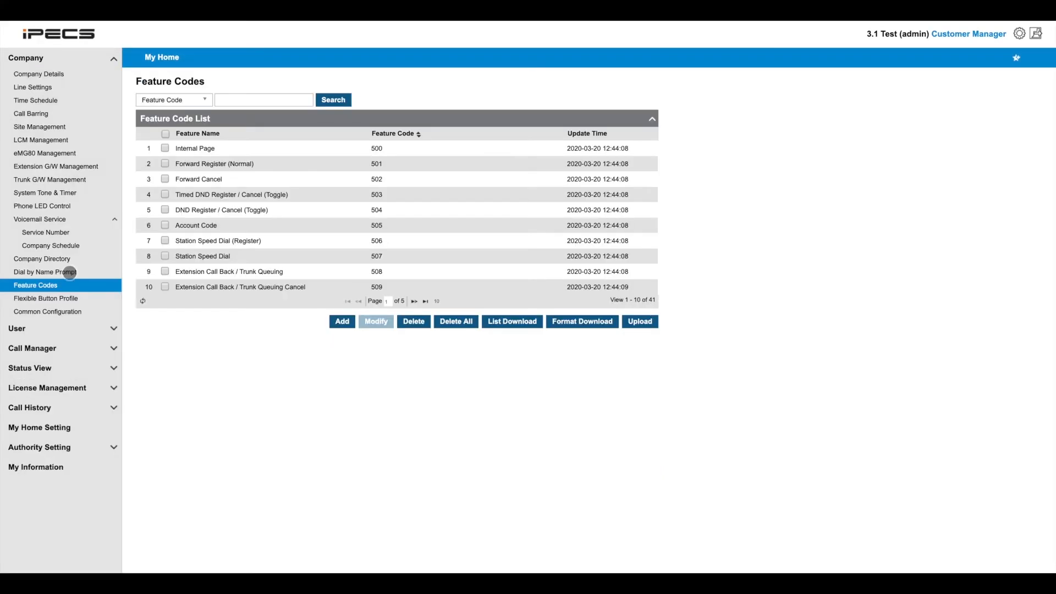
pyautogui.click(66, 260)
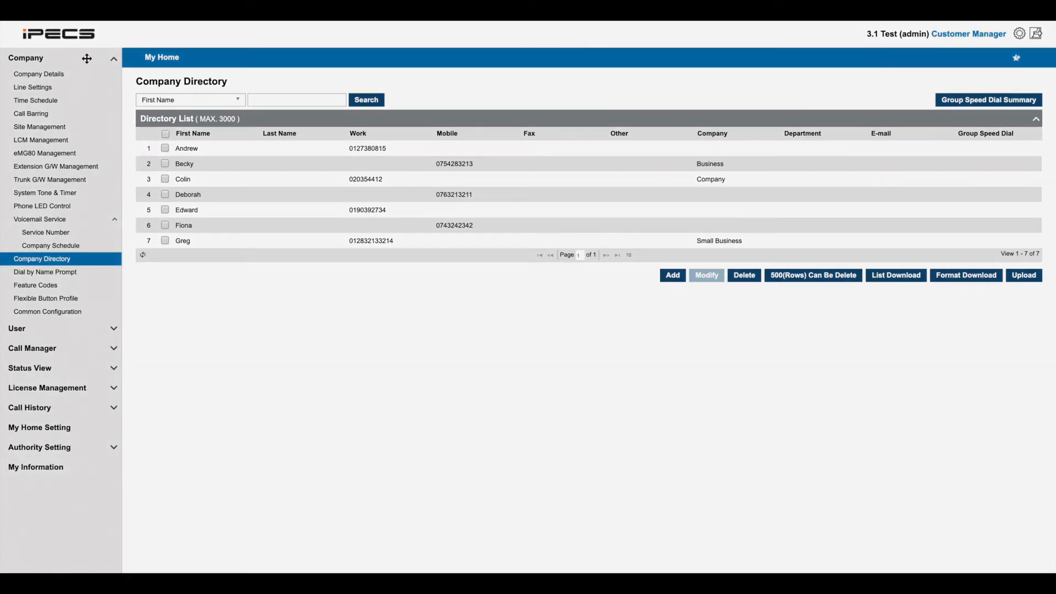
# Step: Open the User Setup record of extension 203 for modification
pyautogui.click(86, 58)
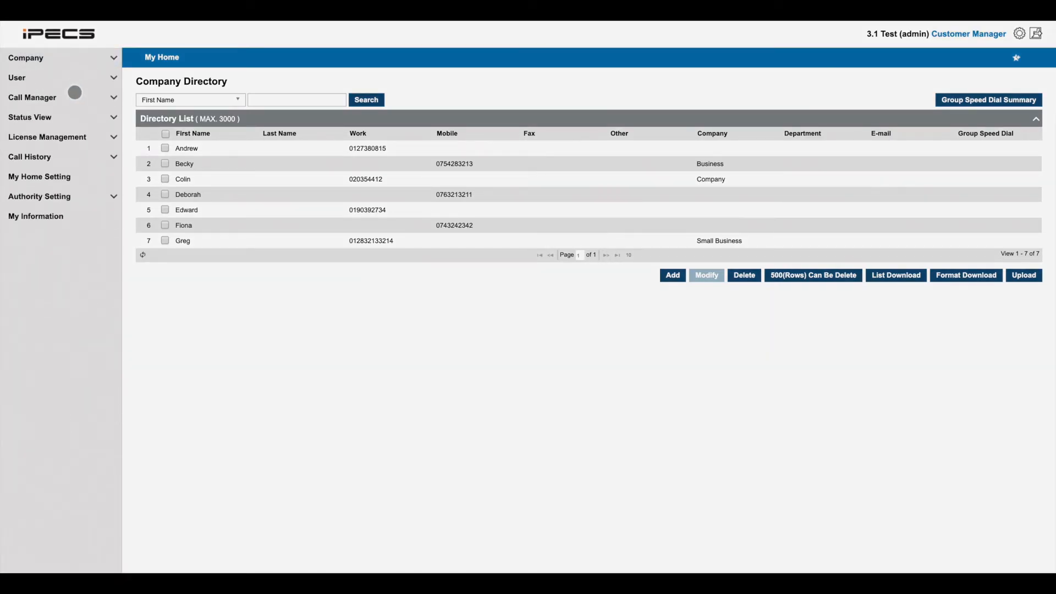
pyautogui.click(72, 83)
pyautogui.click(52, 96)
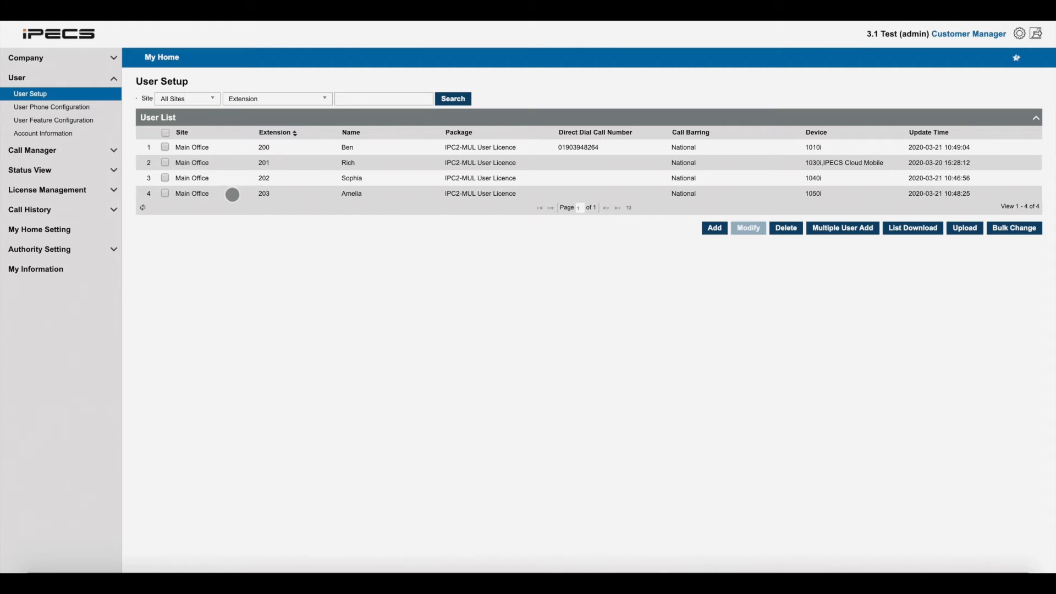
pyautogui.click(233, 195)
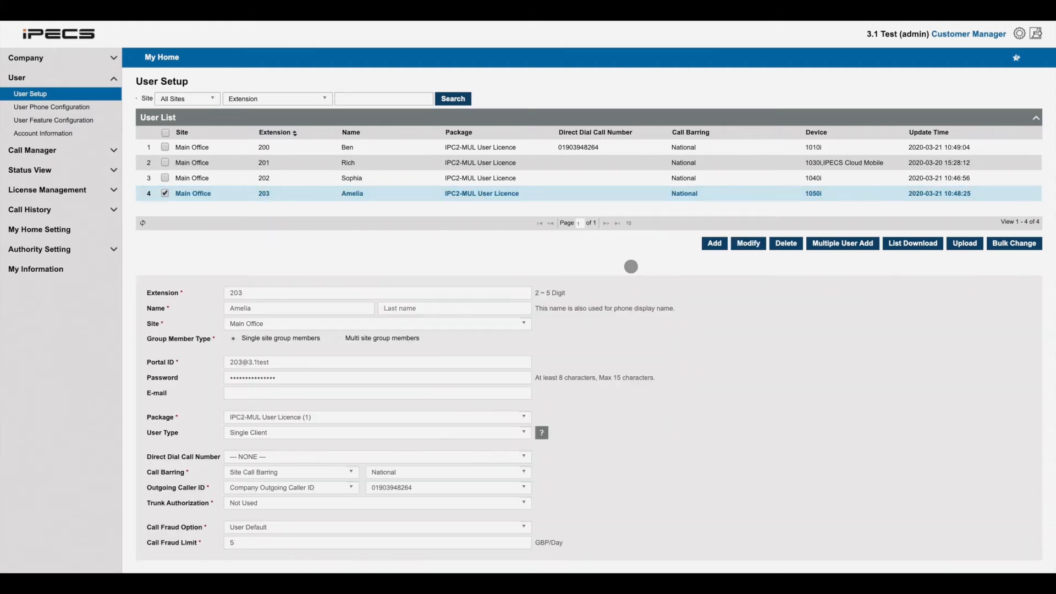
pyautogui.scroll(-2, 630, 266)
pyautogui.scroll(-2, 630, 267)
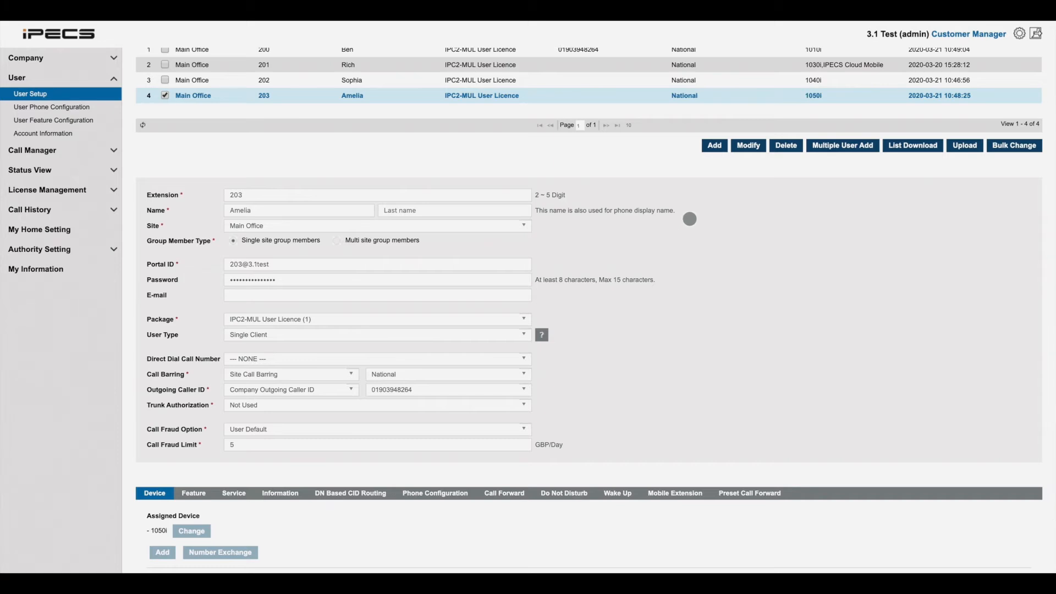
pyautogui.click(745, 146)
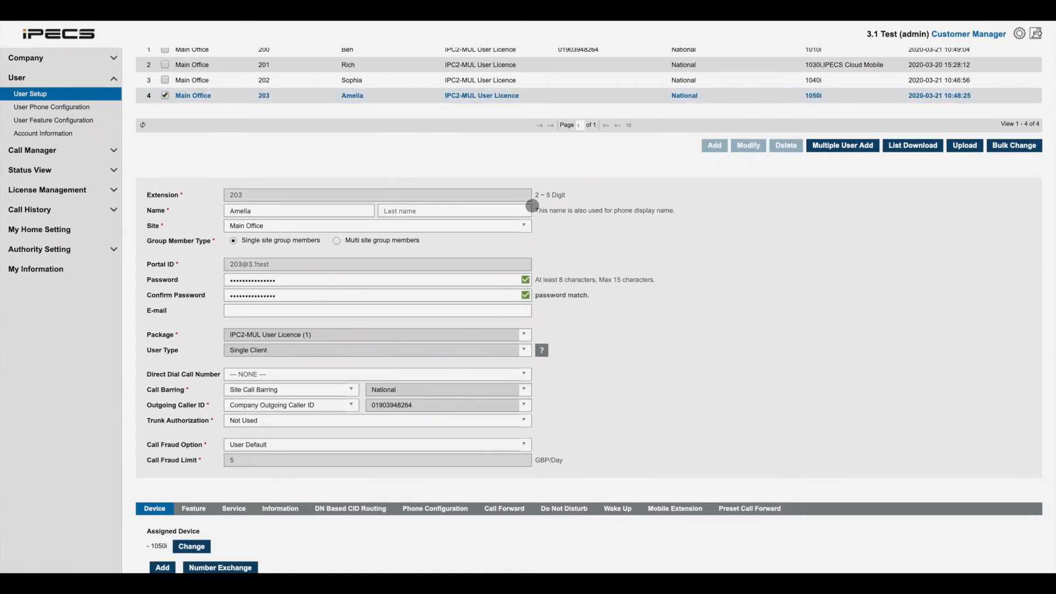
# Step: Try to assign a fixed REDIAL button to button 2 in the phone configuration of extension 203
pyautogui.scroll(-3, 499, 242)
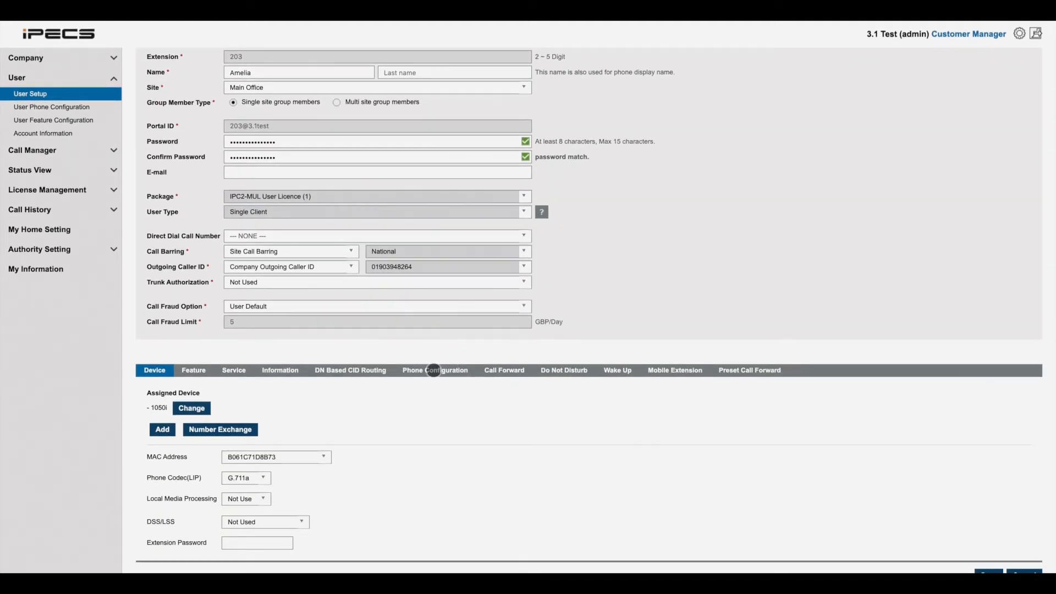
pyautogui.click(428, 370)
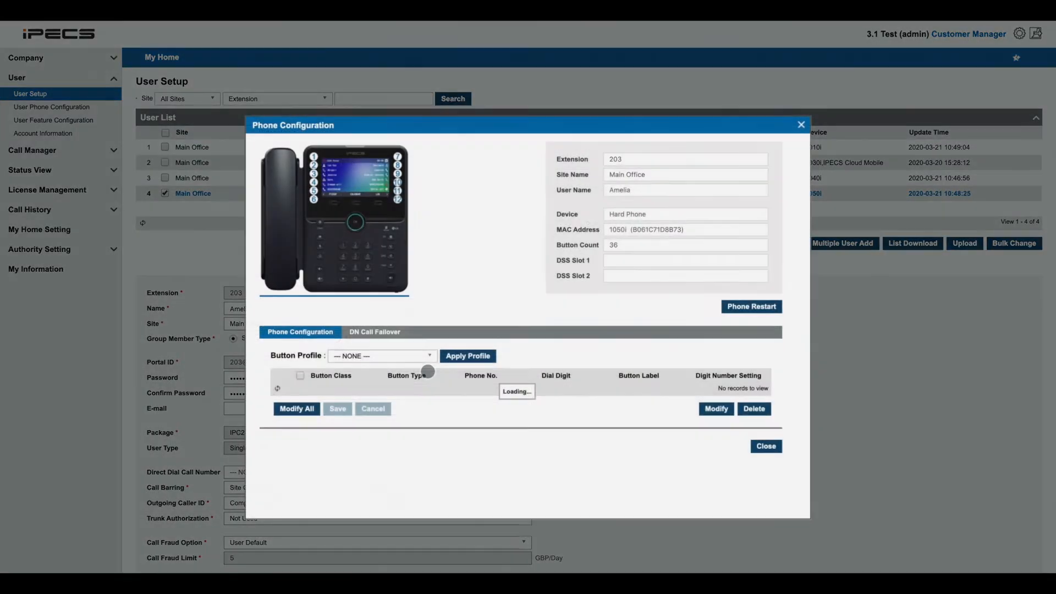
pyautogui.scroll(-3, 439, 290)
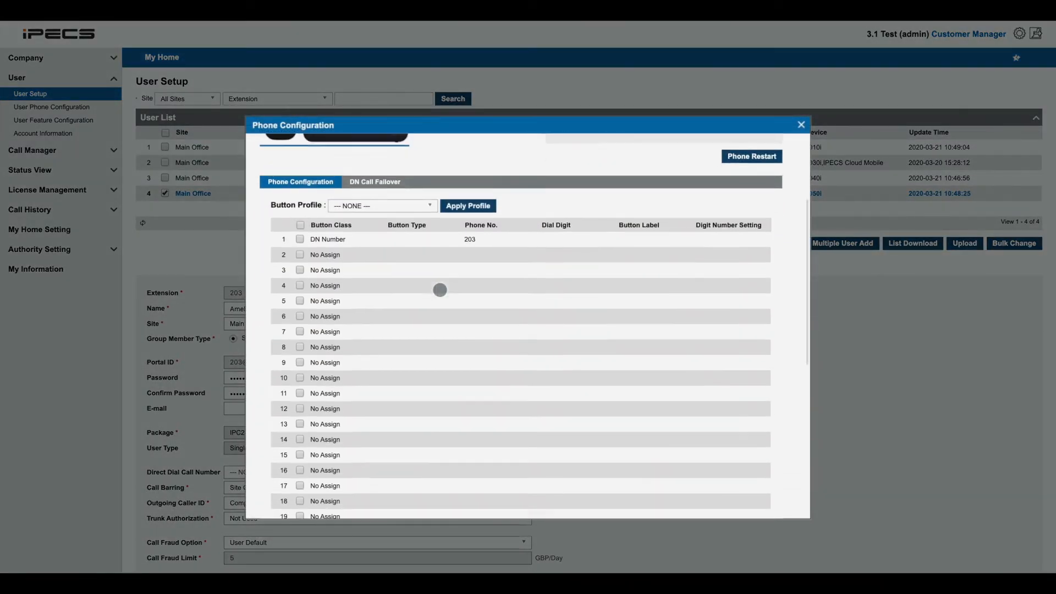
pyautogui.scroll(3, 439, 288)
pyautogui.scroll(-10, 391, 405)
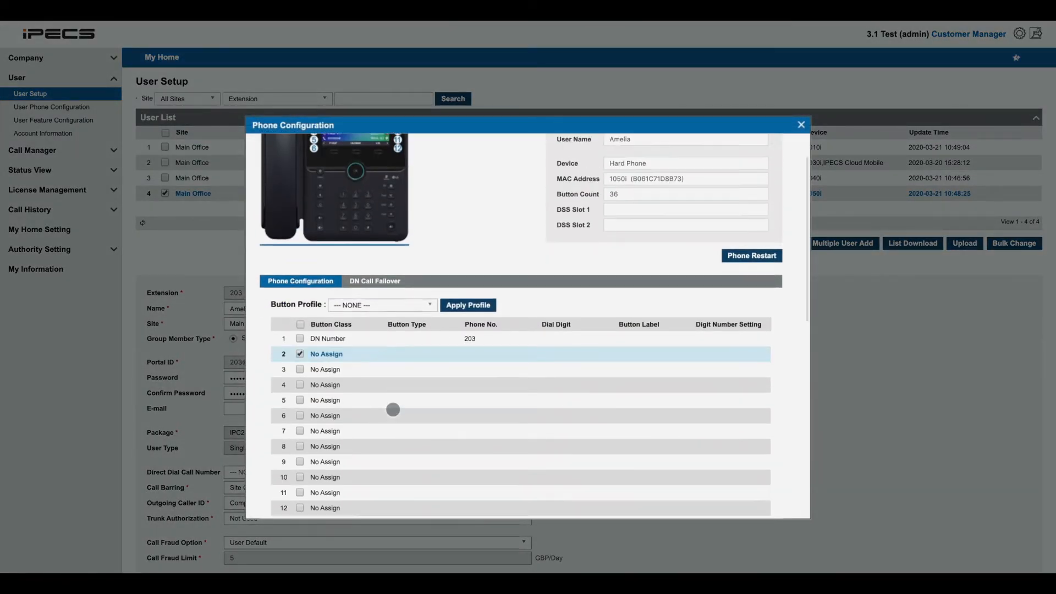
pyautogui.click(709, 459)
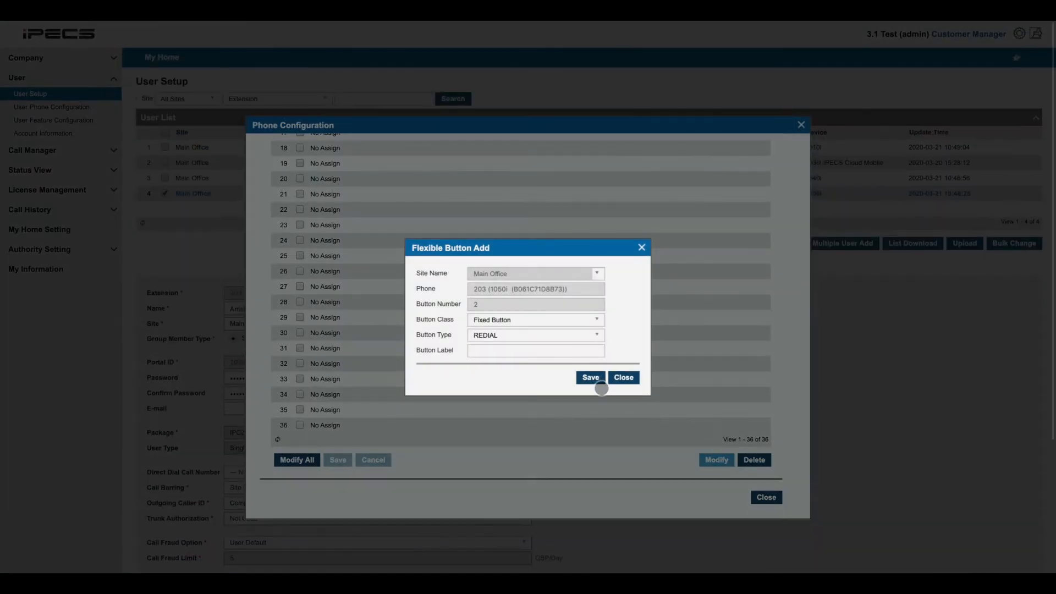
pyautogui.click(631, 377)
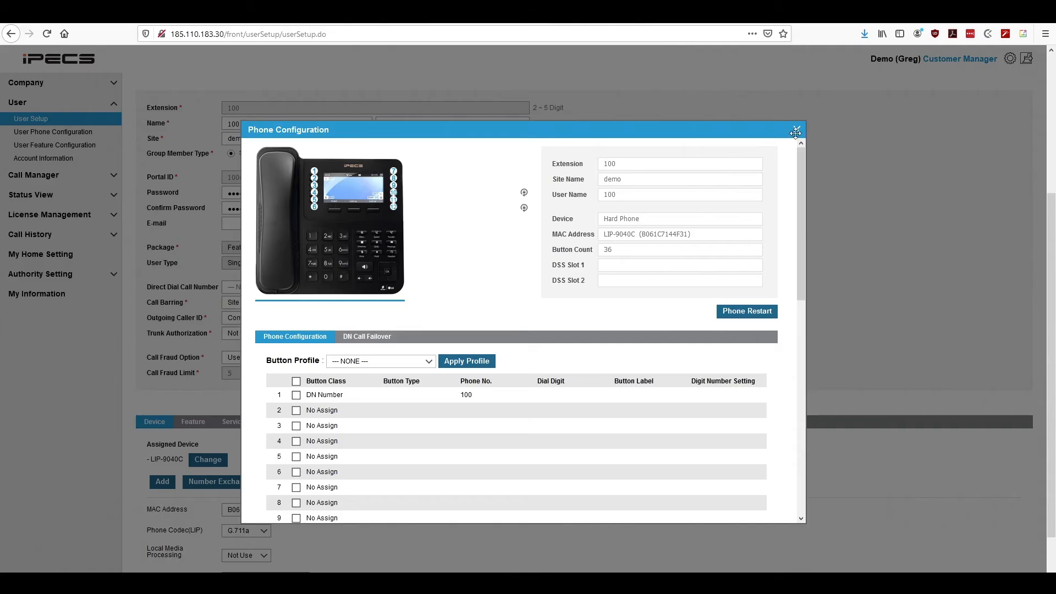
pyautogui.click(796, 131)
# Step: Open the Call Manager hunt group list and select the first hunt group
pyautogui.click(114, 105)
pyautogui.click(115, 121)
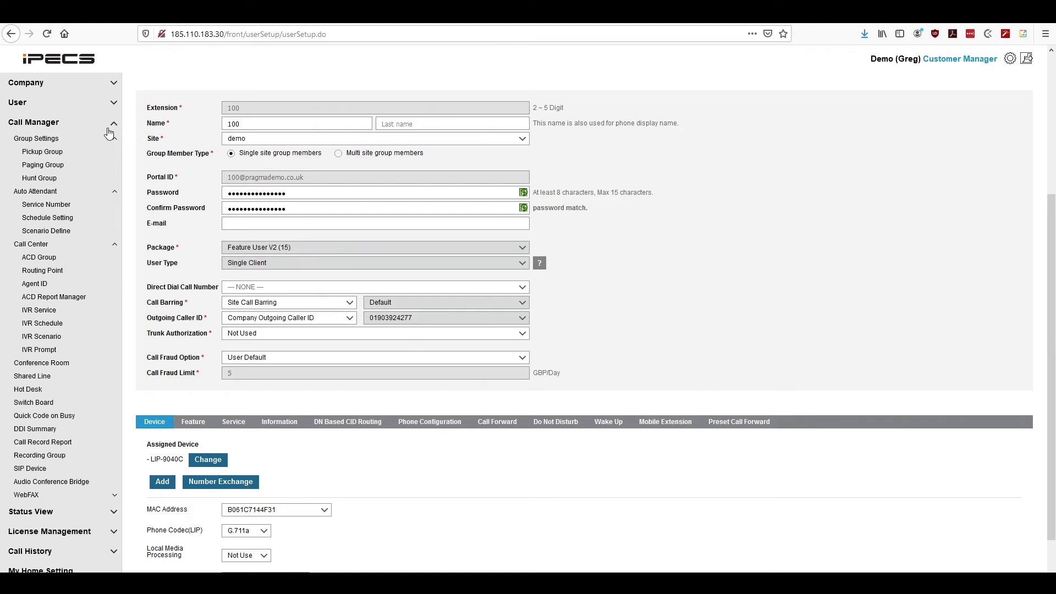
pyautogui.click(57, 179)
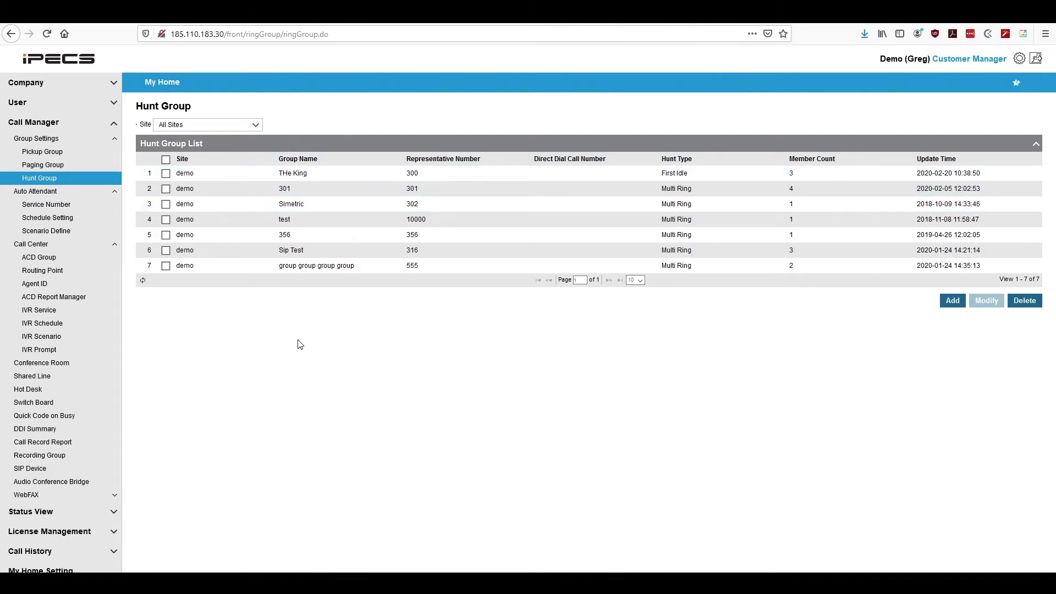
pyautogui.click(338, 179)
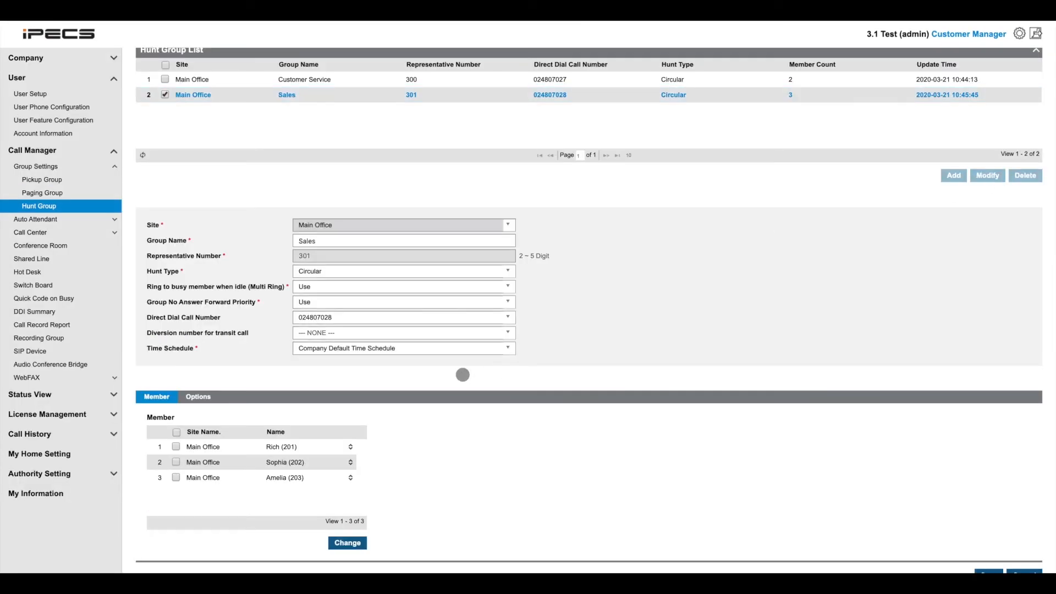
# Step: Set the hunt type of the Sales hunt group to Longest Idle and check its time schedule options
pyautogui.click(392, 271)
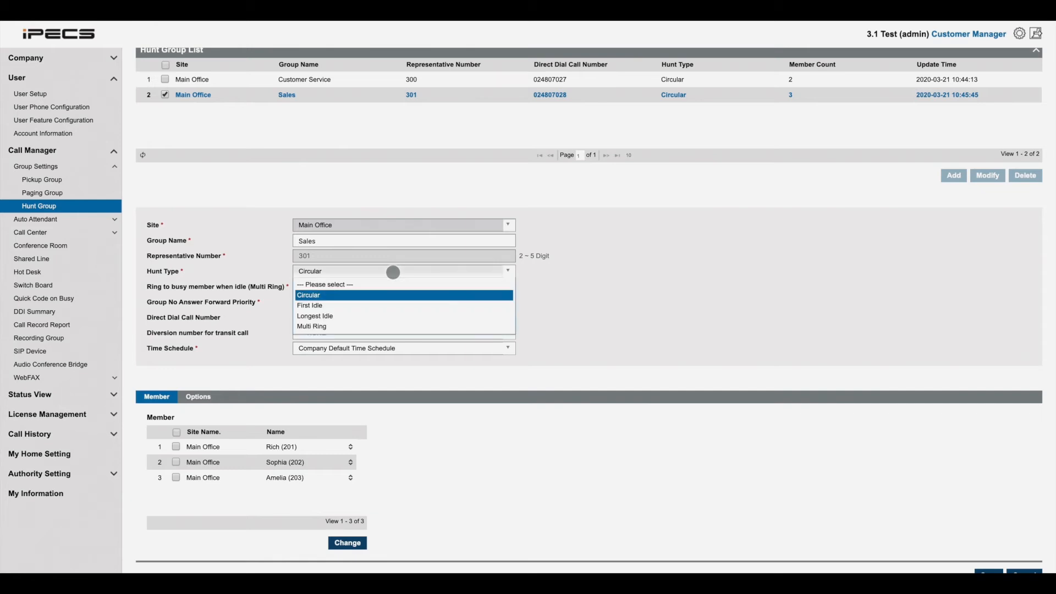
pyautogui.click(353, 317)
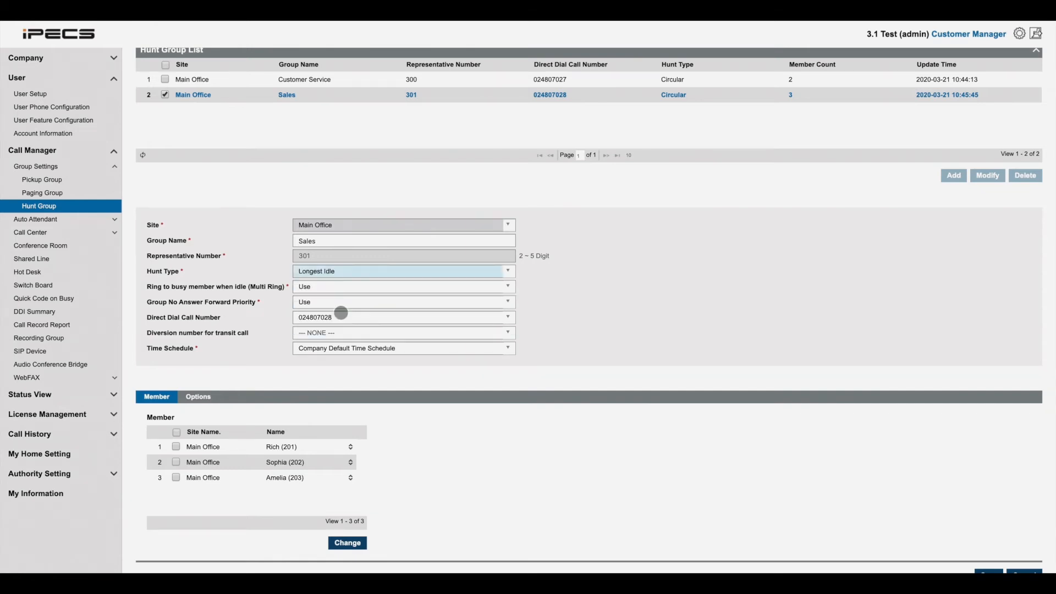
pyautogui.click(432, 350)
pyautogui.click(432, 350)
# Step: Add the available user at extension 200 to the members of the Sales hunt group
pyautogui.click(350, 542)
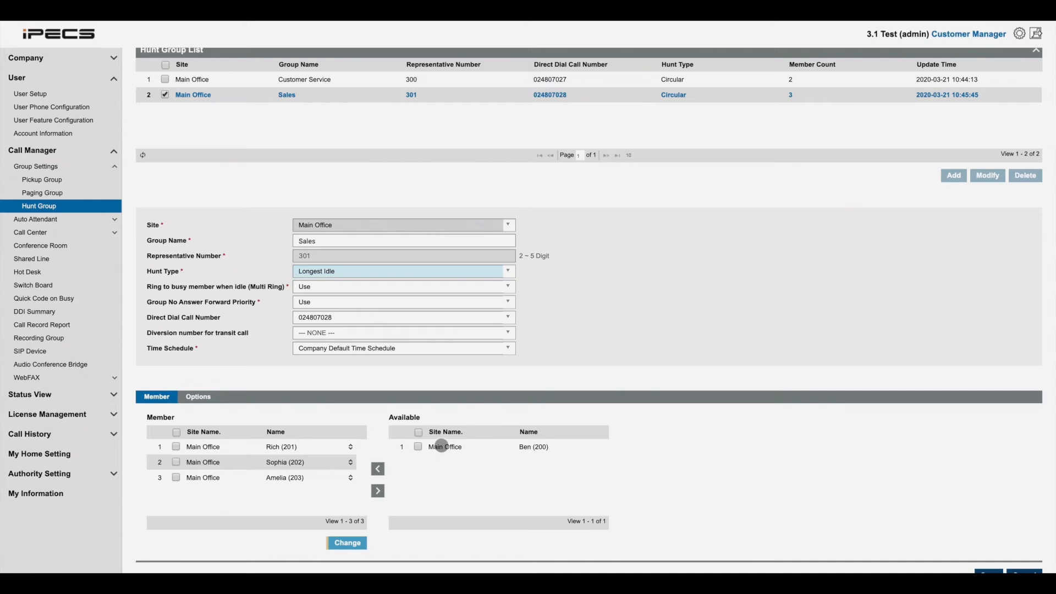
pyautogui.click(442, 446)
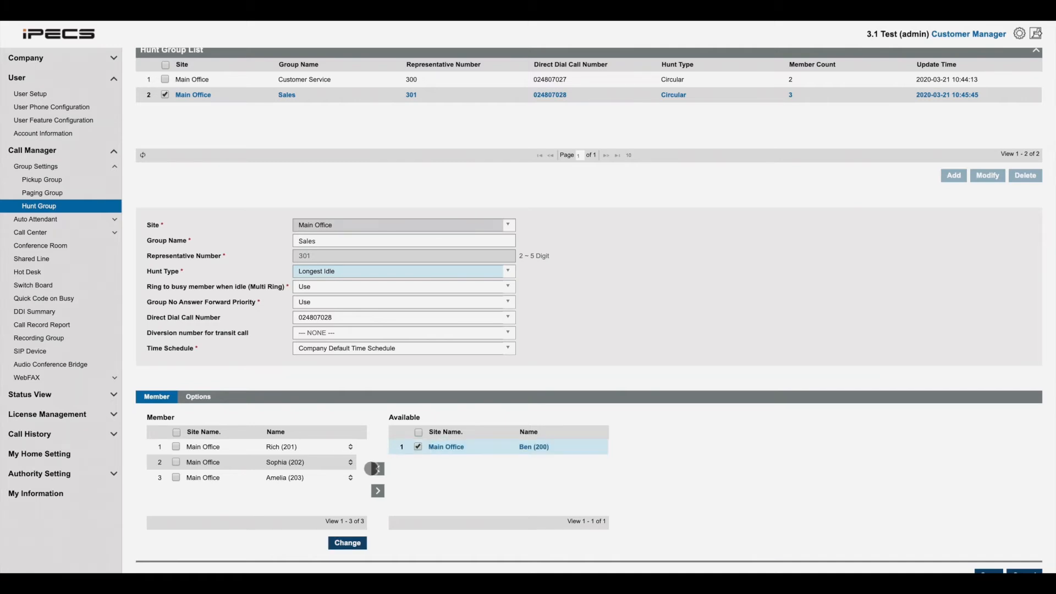
pyautogui.click(377, 469)
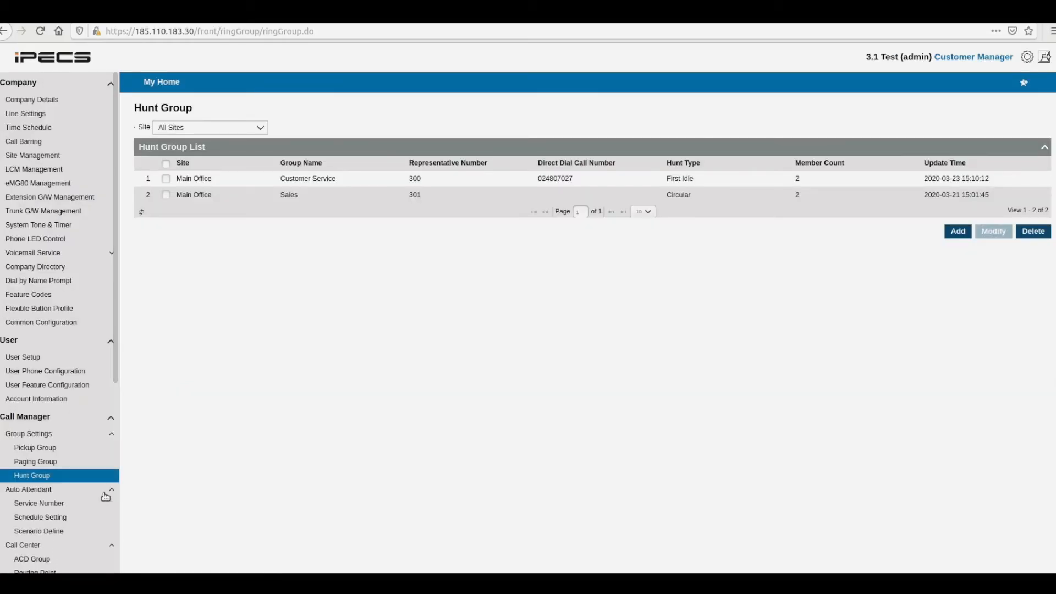
# Step: Review the service number details of the Main Number auto attendant and its 400 Basic Schedule
pyautogui.click(98, 502)
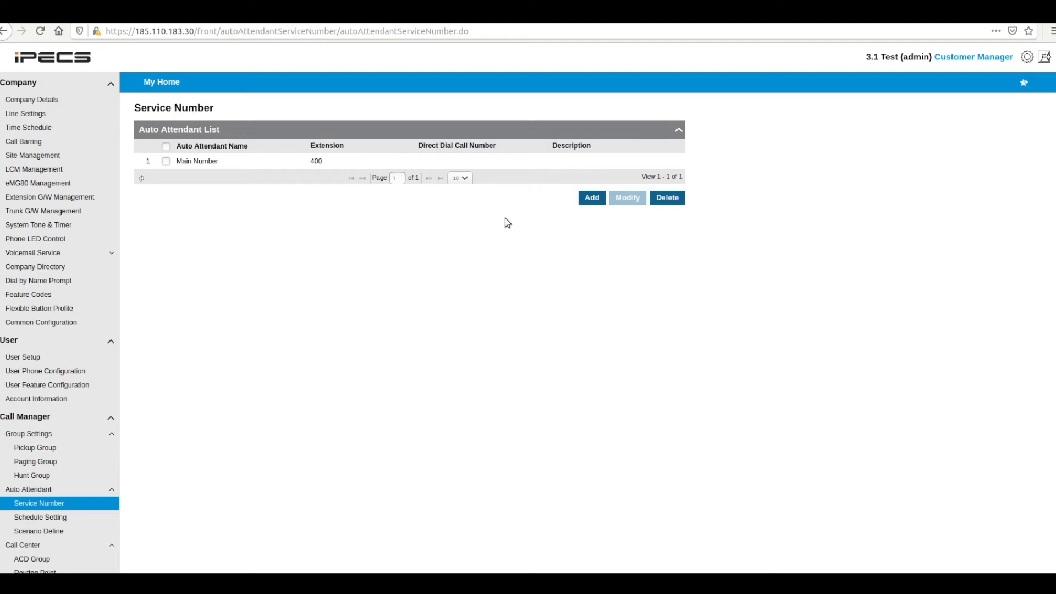
pyautogui.click(531, 161)
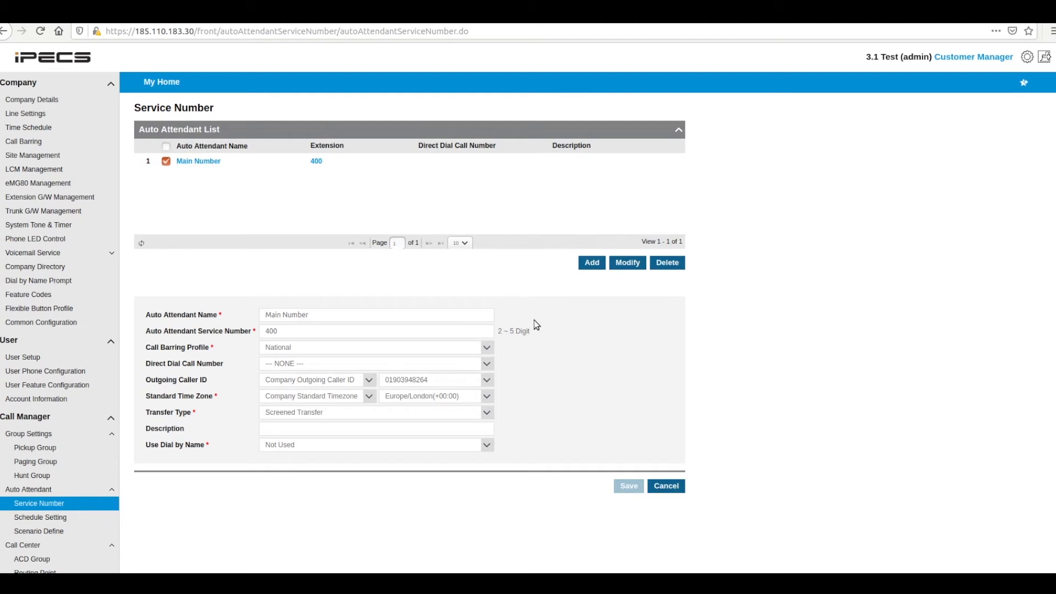
pyautogui.click(101, 522)
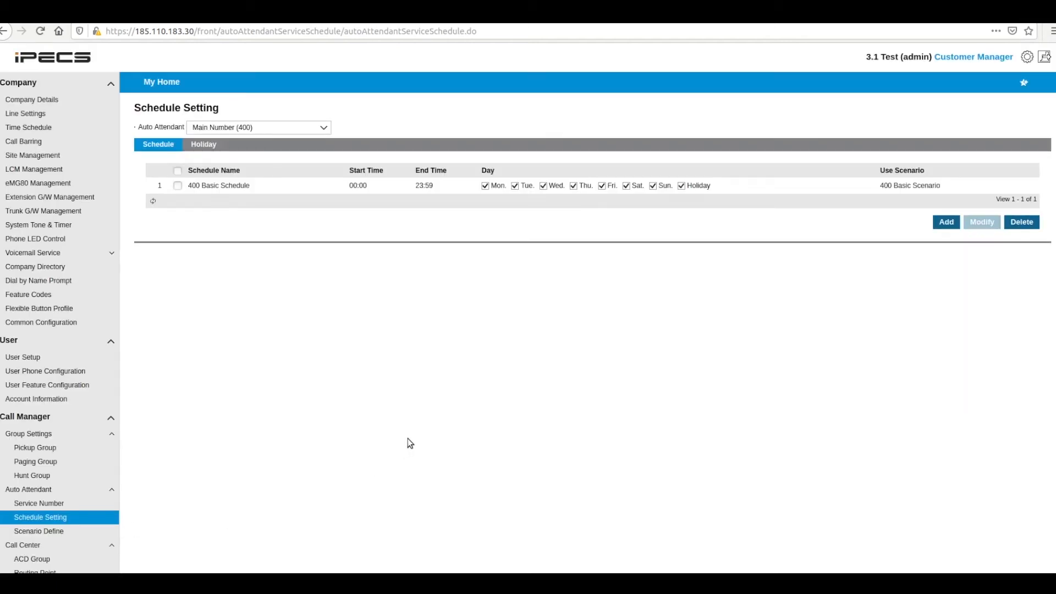
pyautogui.click(784, 183)
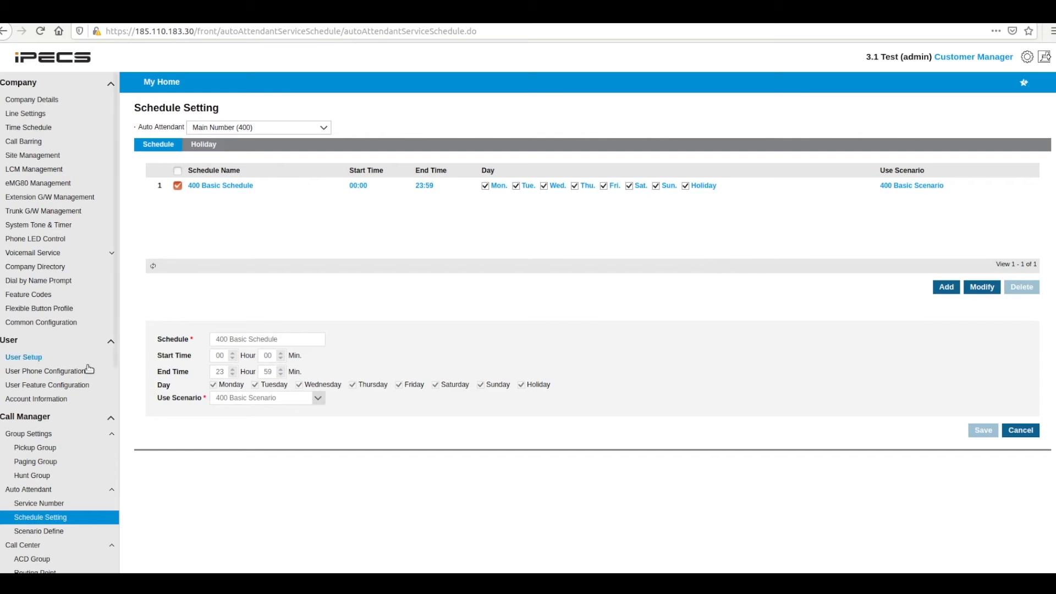
# Step: Find the 400 Basic Scenario of the Main Number auto attendant and open it for modification
pyautogui.click(55, 531)
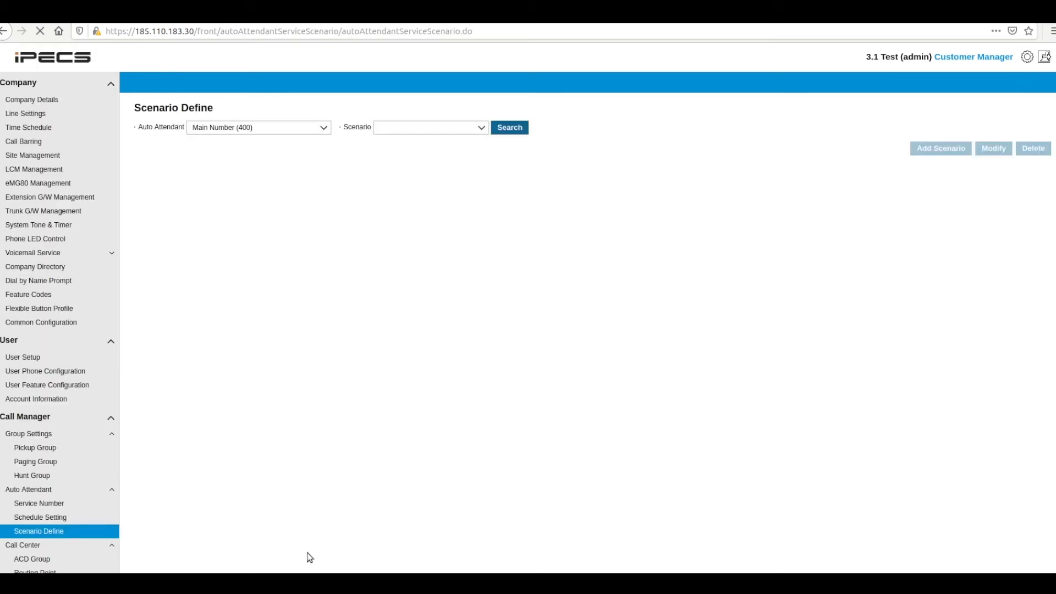
pyautogui.click(422, 127)
pyautogui.click(426, 155)
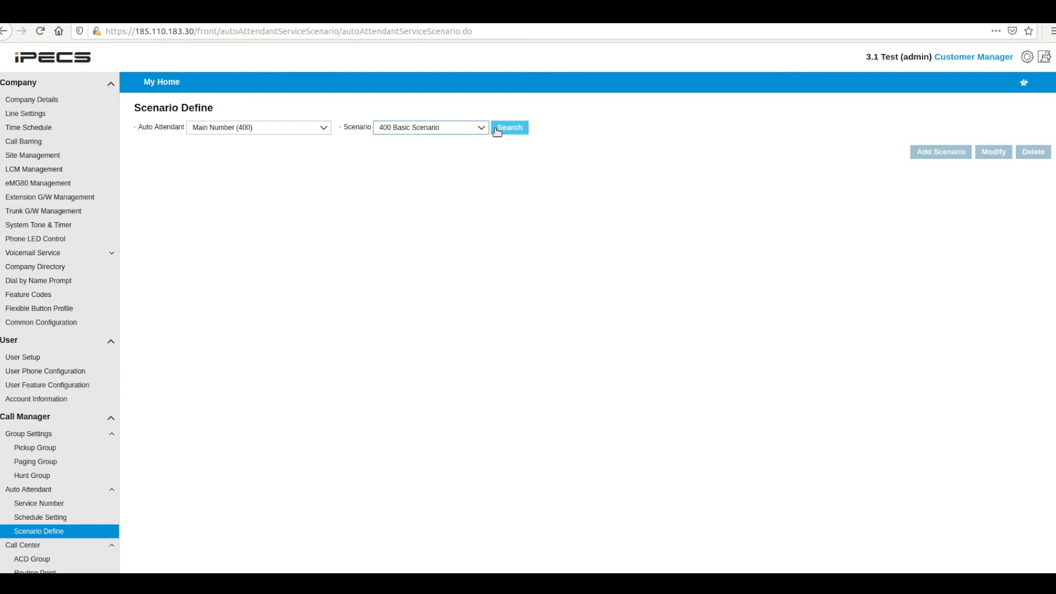
pyautogui.click(496, 130)
pyautogui.click(574, 151)
pyautogui.click(993, 170)
# Step: Set the scenario type of the 400 Basic Scenario to General AA and its repeat count to 2
pyautogui.click(337, 257)
pyautogui.click(325, 276)
pyautogui.click(259, 301)
pyautogui.write('2')
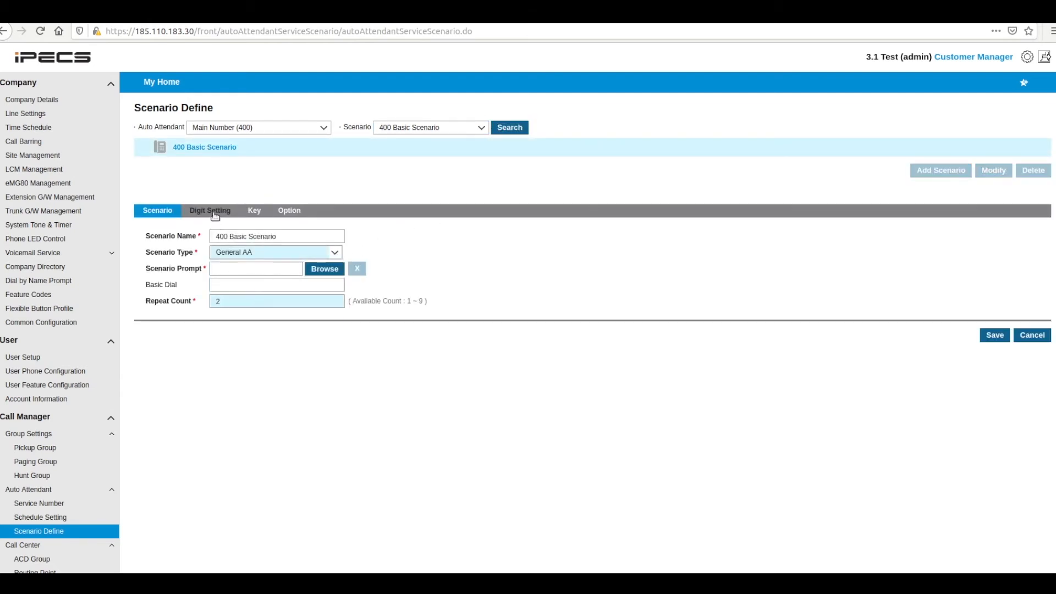
# Step: Assign Short Dial to digit 1 in the digit settings of the 400 Basic Scenario
pyautogui.click(214, 214)
pyautogui.click(214, 238)
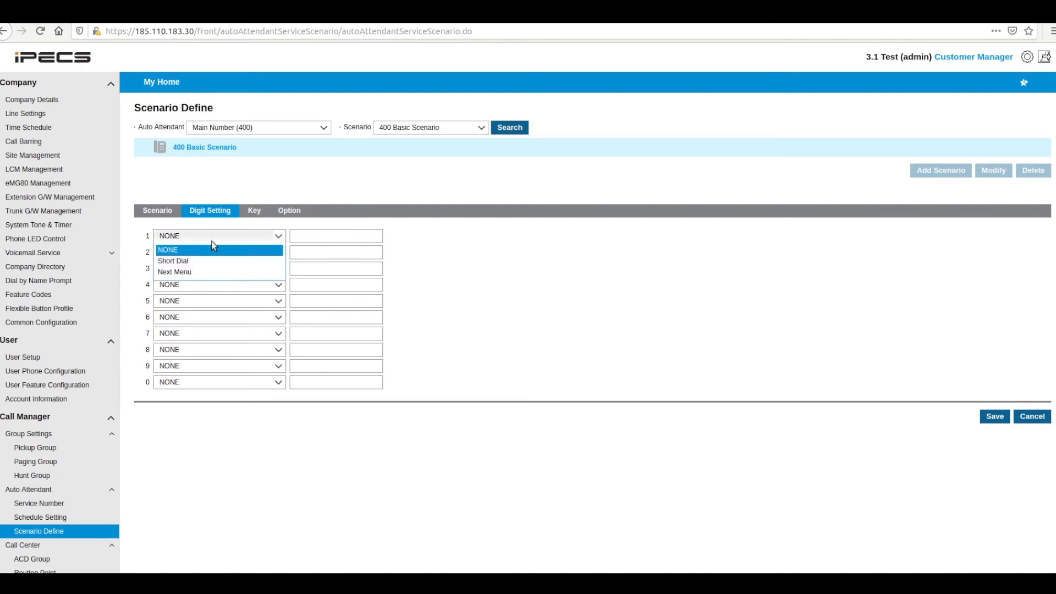
pyautogui.click(210, 262)
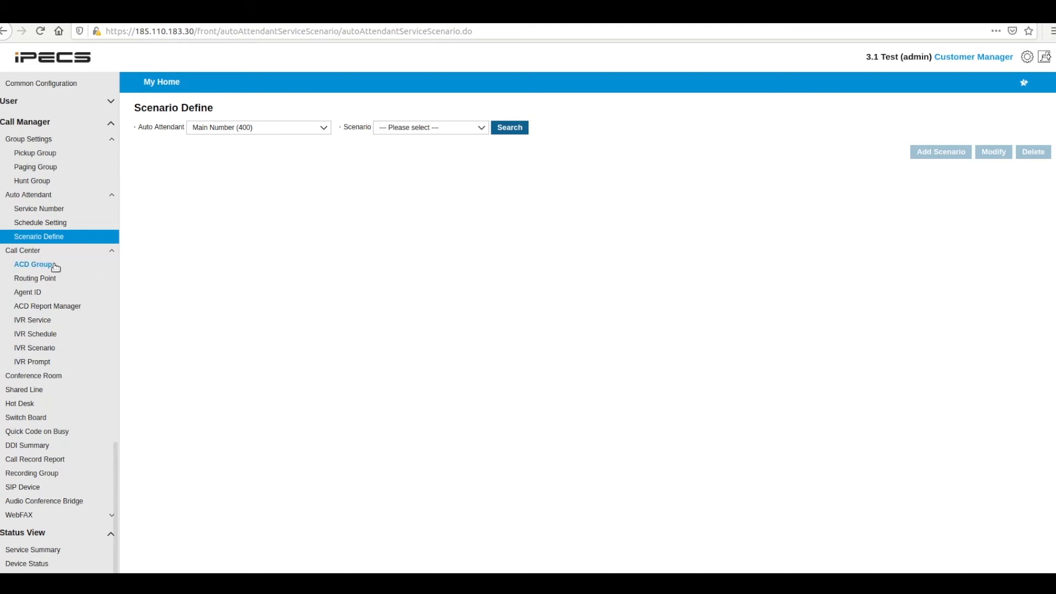
# Step: Open the Call Queue ACD group for modification and add the available user at extension 200 as a sub supervisor
pyautogui.click(33, 265)
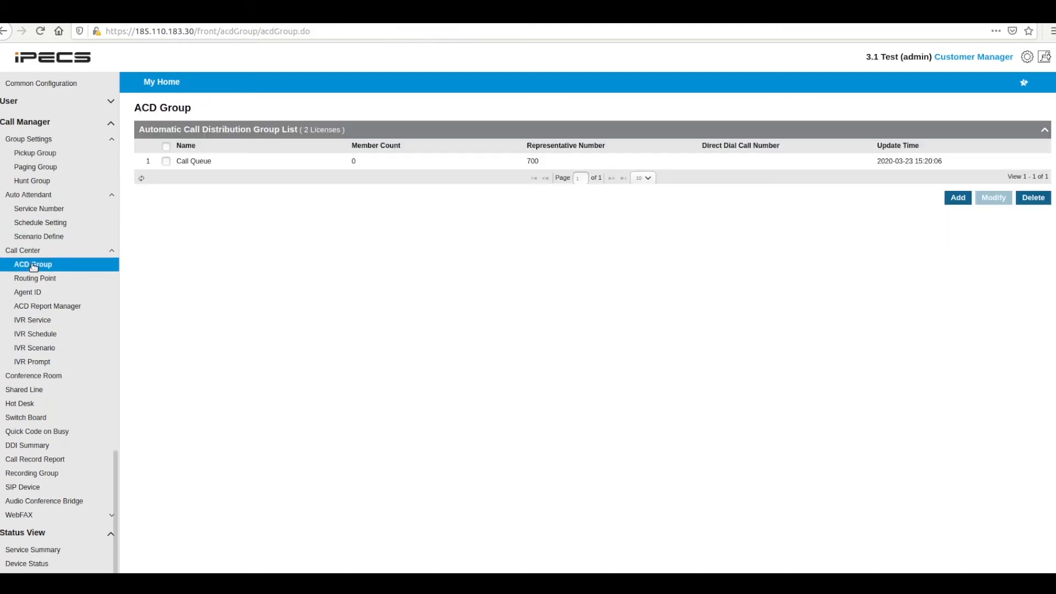
pyautogui.click(247, 162)
pyautogui.click(986, 263)
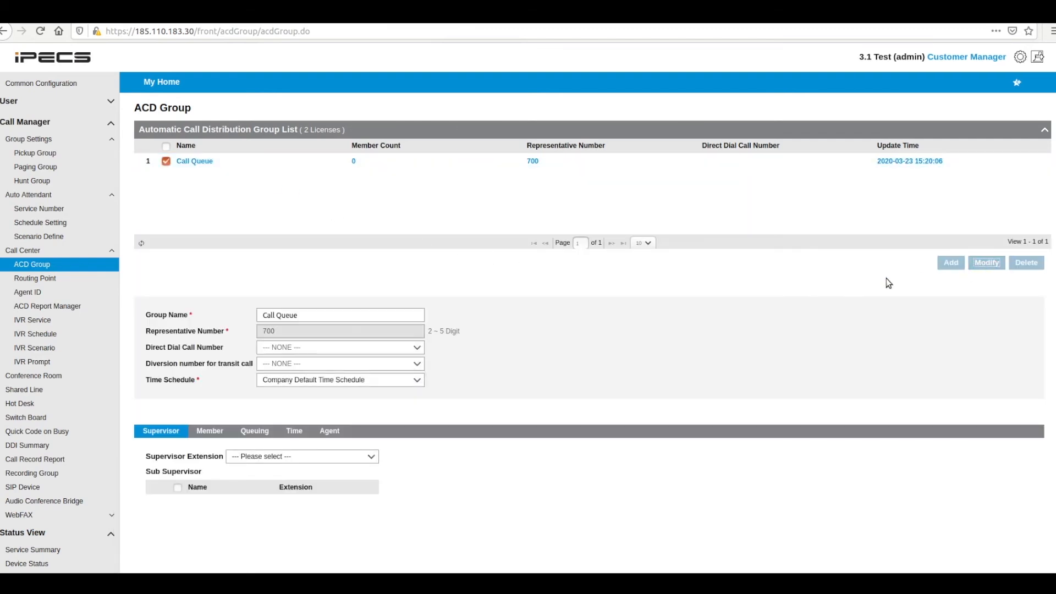
pyautogui.scroll(-2, 219, 438)
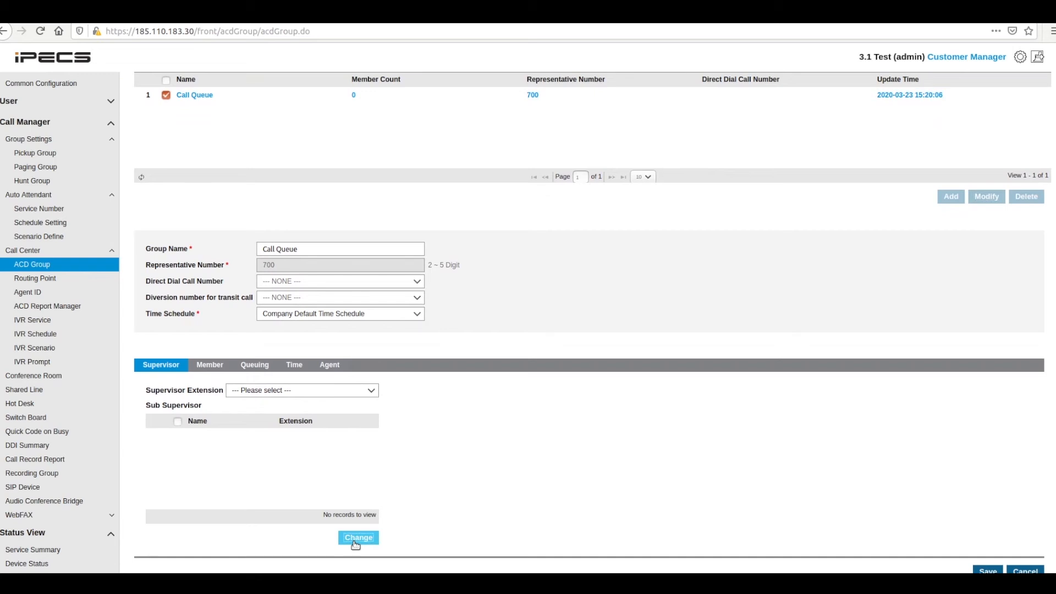
pyautogui.click(501, 437)
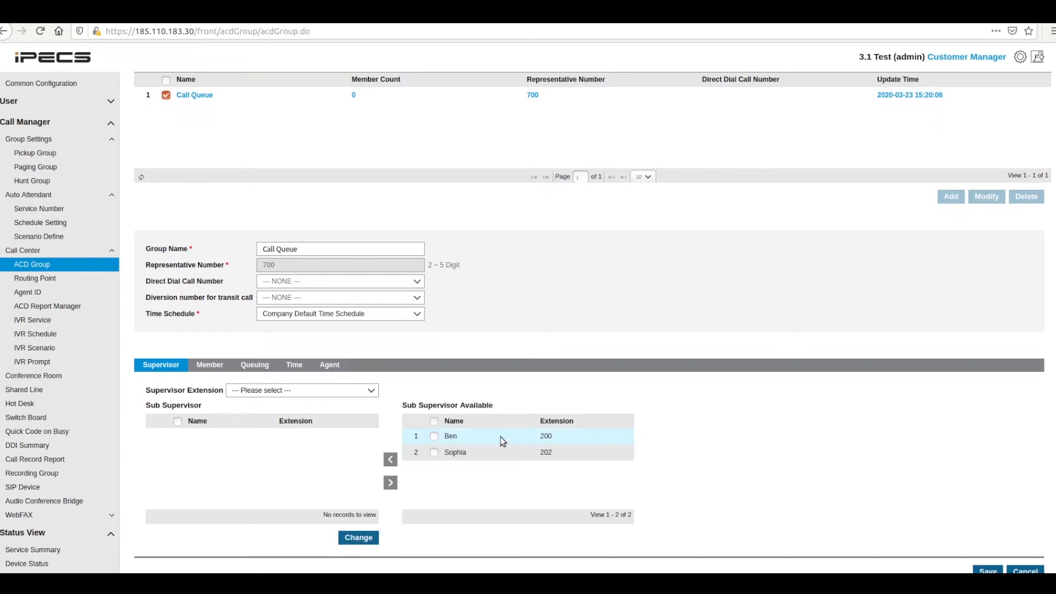
pyautogui.click(391, 460)
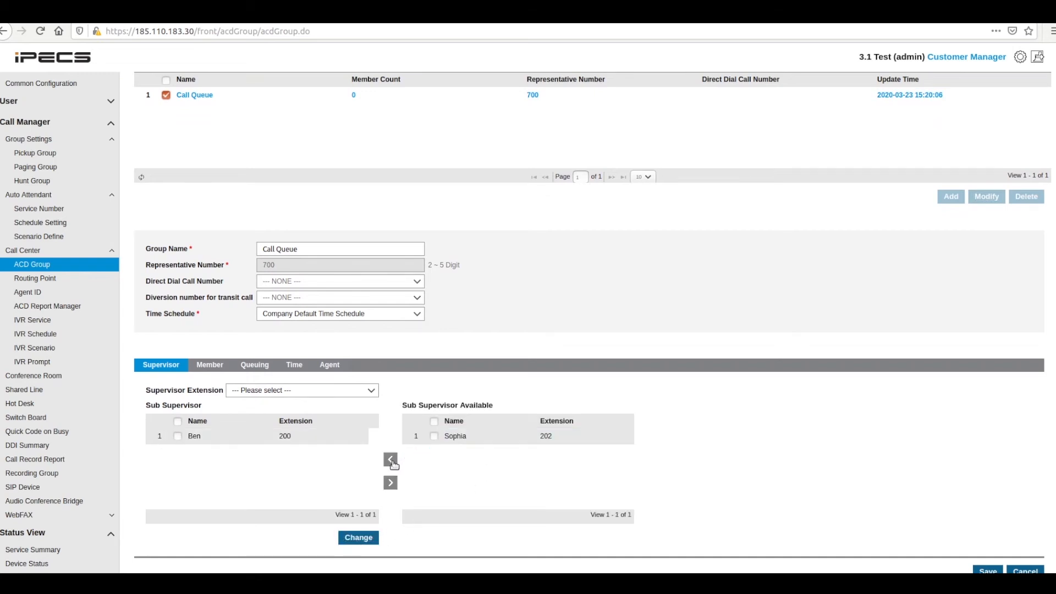
# Step: Add the available user at extension 202 to the Call Queue group's members and save the group
pyautogui.click(209, 364)
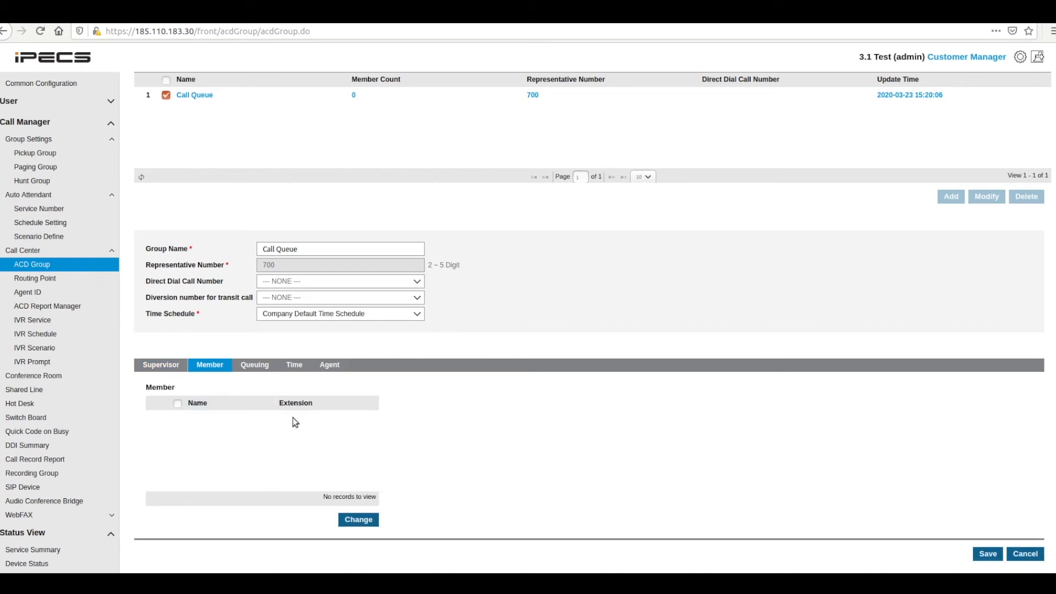
pyautogui.click(474, 418)
pyautogui.click(391, 441)
pyautogui.click(988, 554)
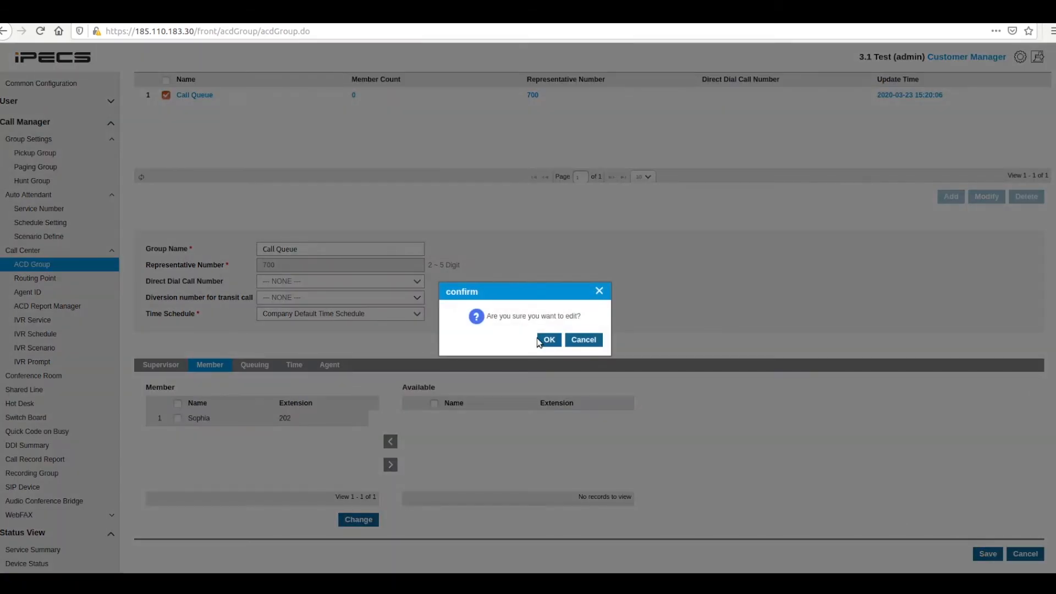
pyautogui.click(544, 340)
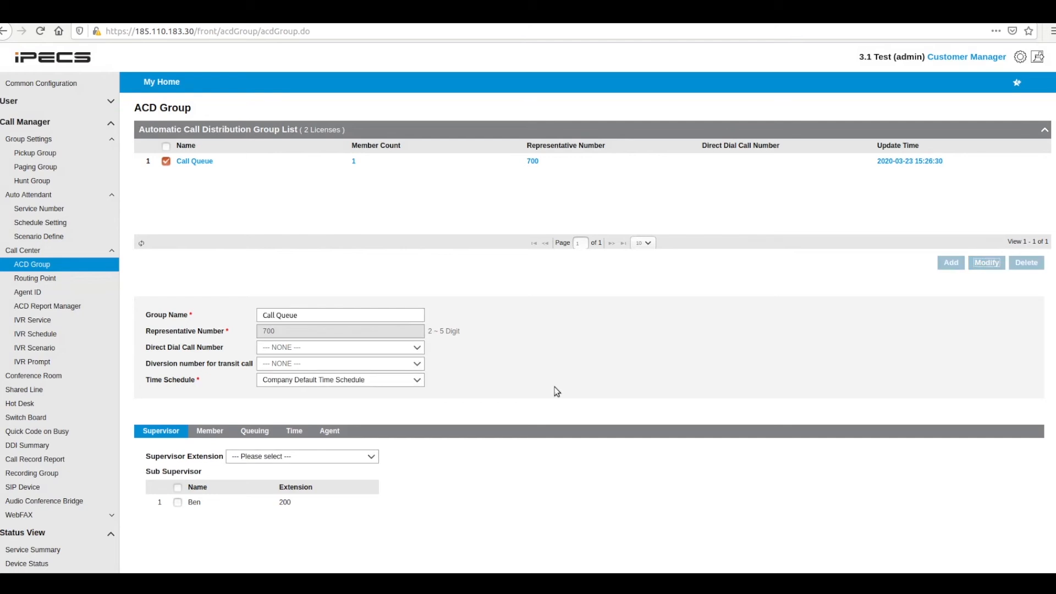
# Step: Review the queuing, time and agent settings of the Call Queue ACD group
pyautogui.click(261, 434)
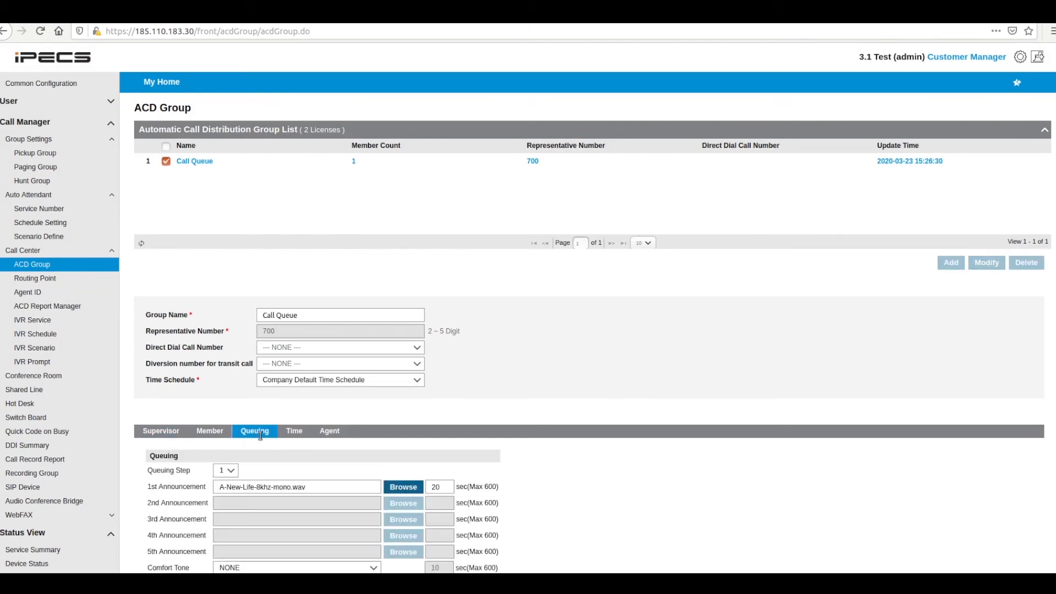
pyautogui.scroll(-2, 273, 456)
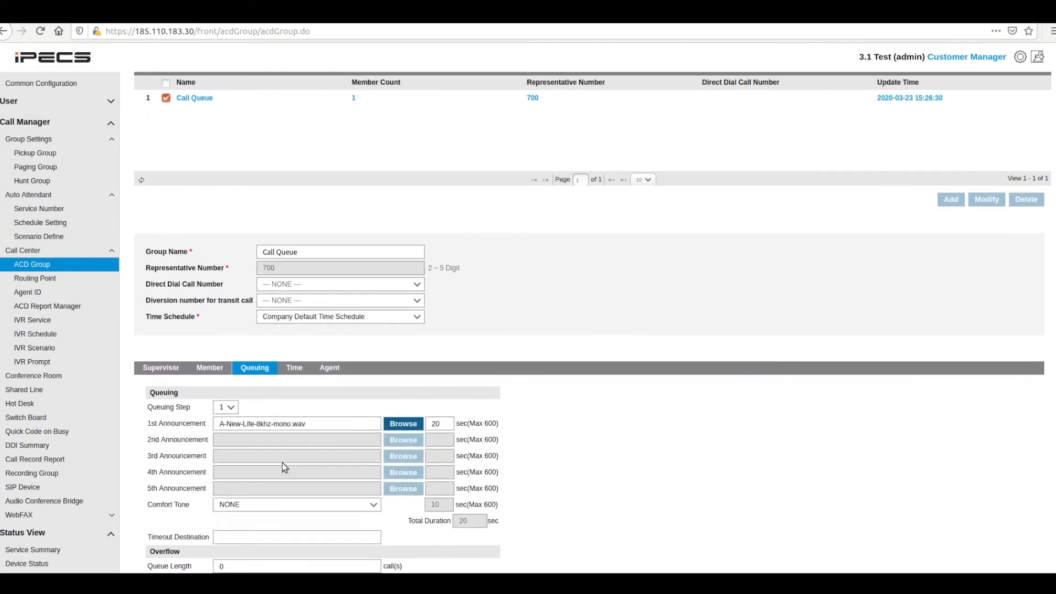
pyautogui.scroll(-3, 282, 463)
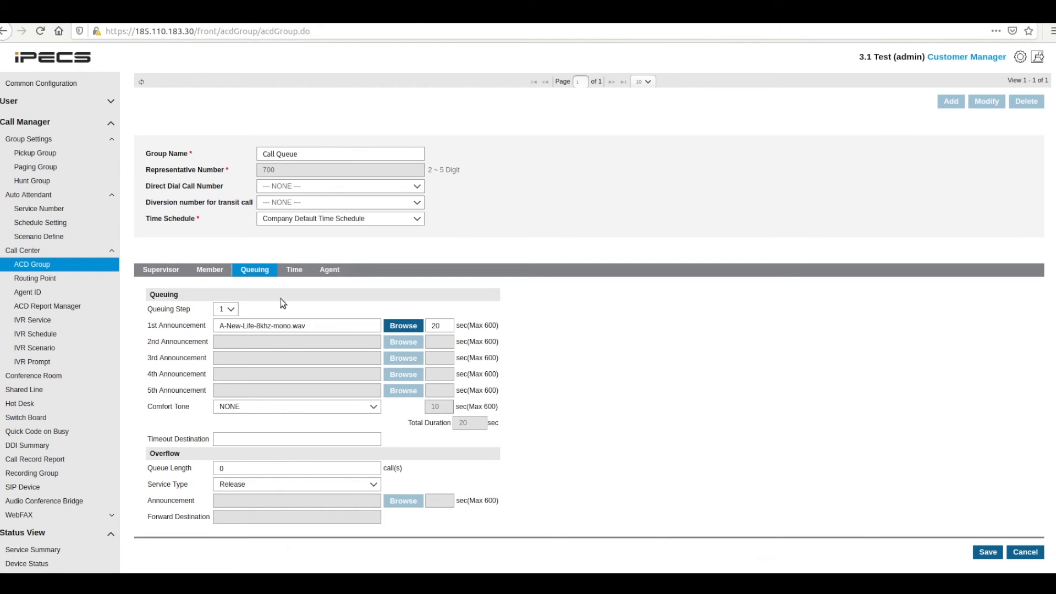
pyautogui.click(293, 269)
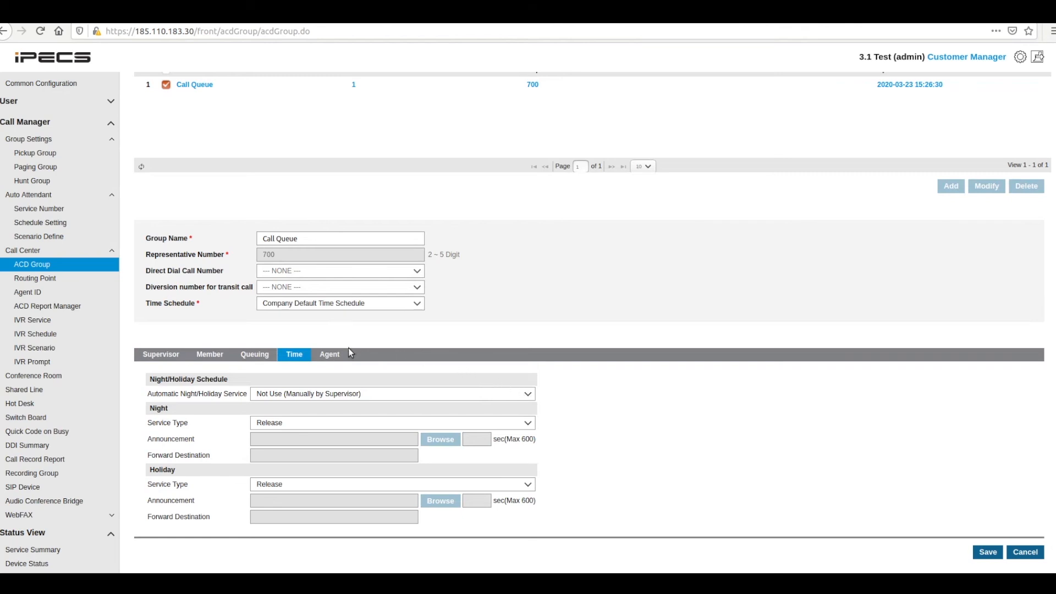
pyautogui.click(331, 356)
pyautogui.scroll(-4, 564, 418)
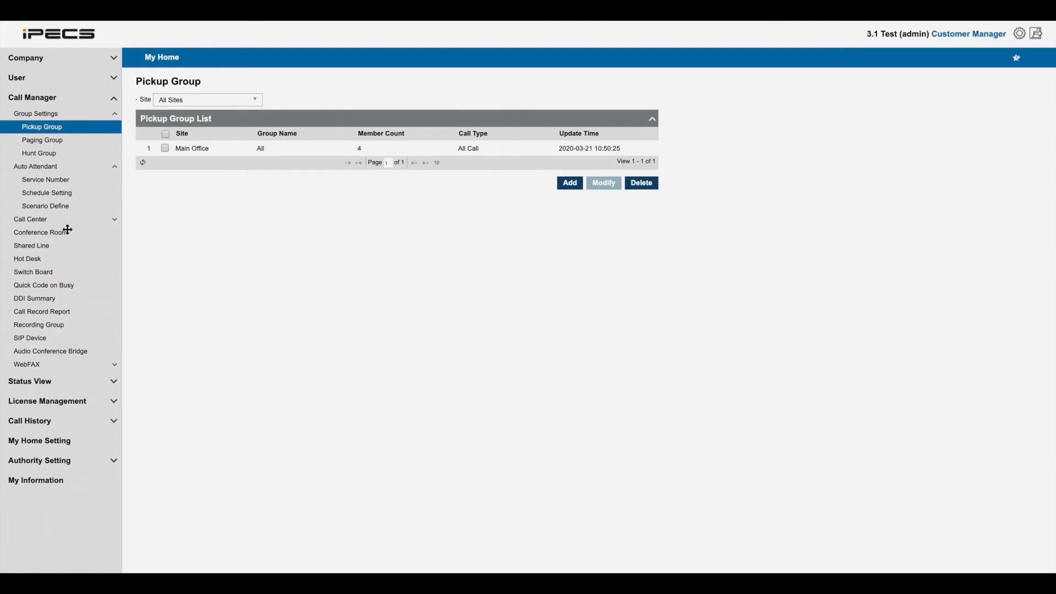
# Step: Review the details of conference room 800, Room 1
pyautogui.click(65, 231)
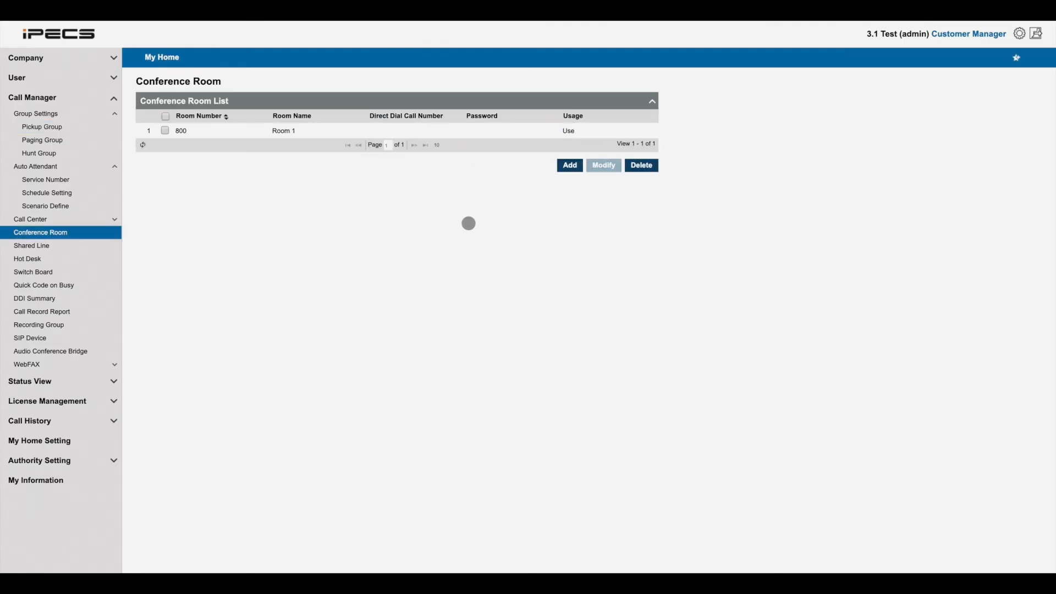
pyautogui.click(453, 132)
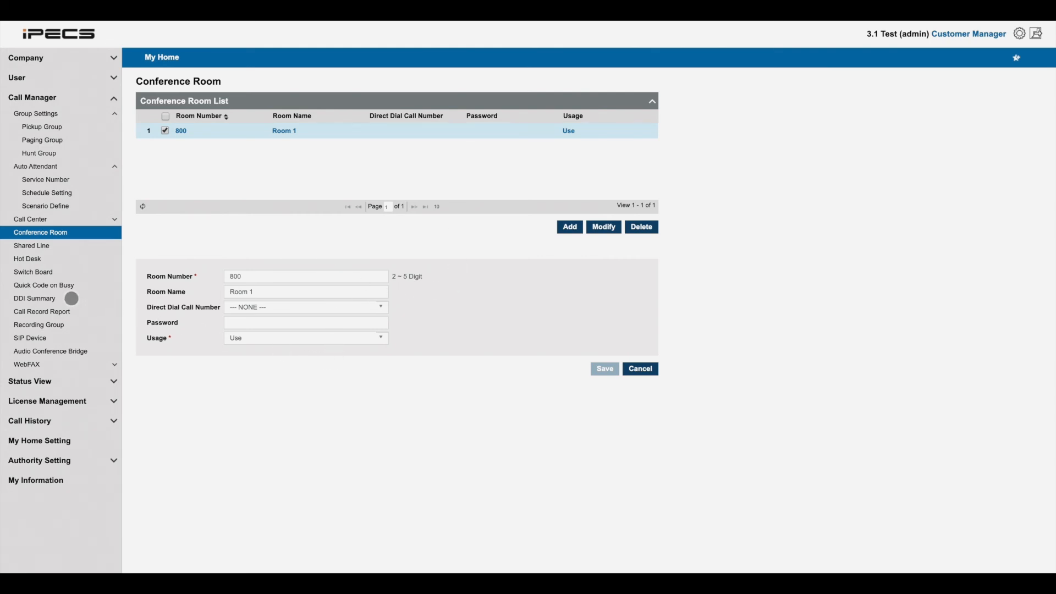
# Step: Set the converted number of the Main Office Digit-type entry in the DDI Summary to 302 and save it
pyautogui.click(71, 298)
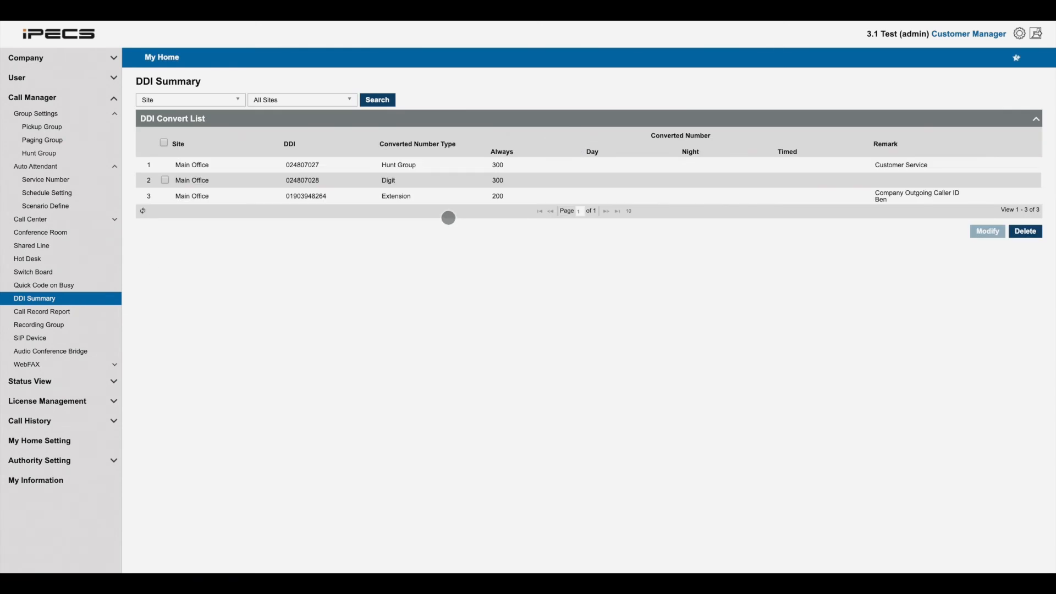
pyautogui.click(439, 181)
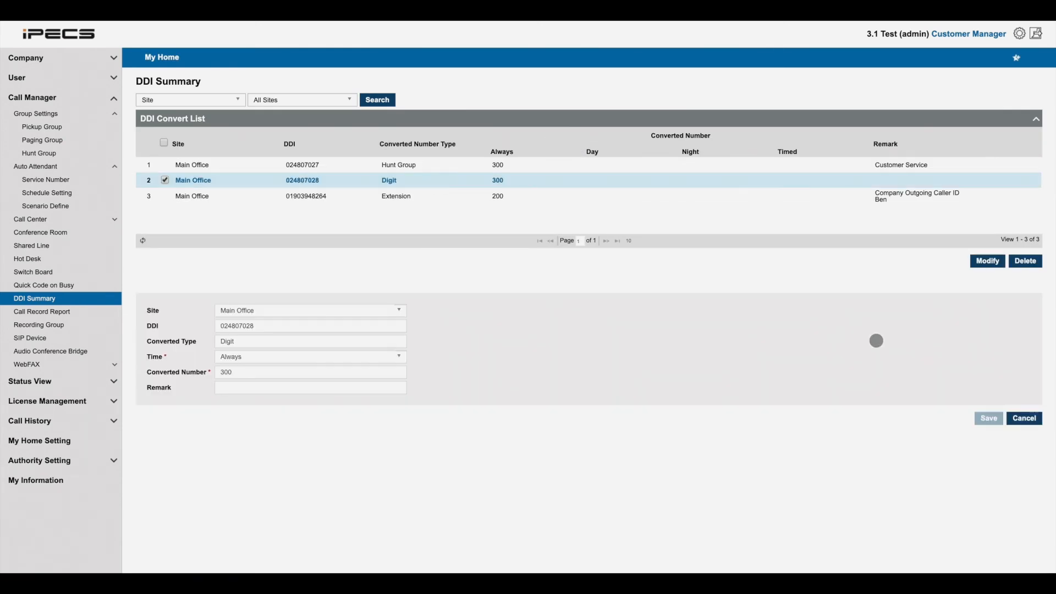
pyautogui.click(996, 263)
pyautogui.click(366, 374)
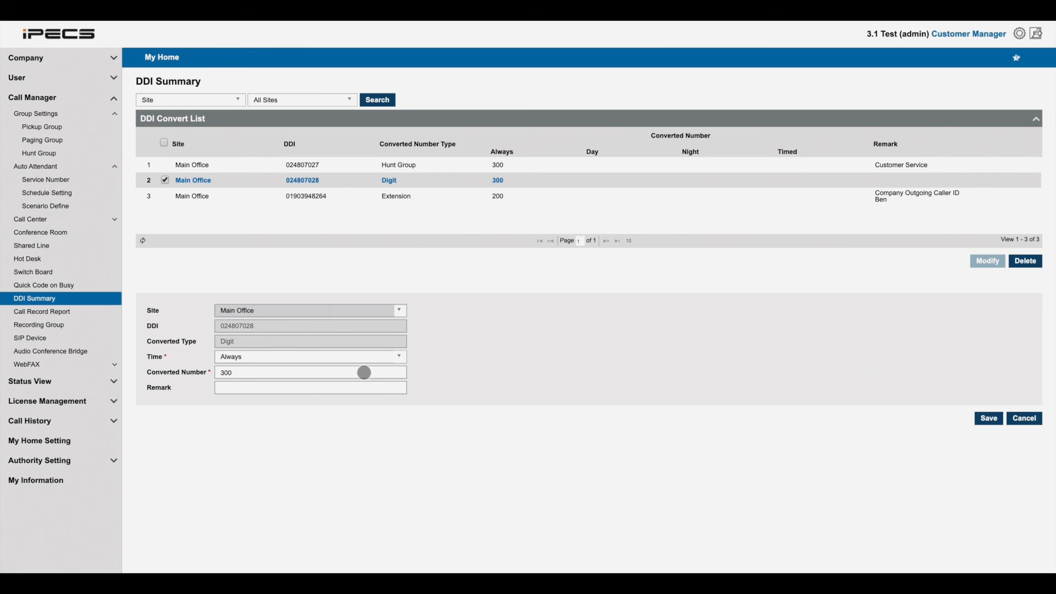
pyautogui.press('BackSpace')
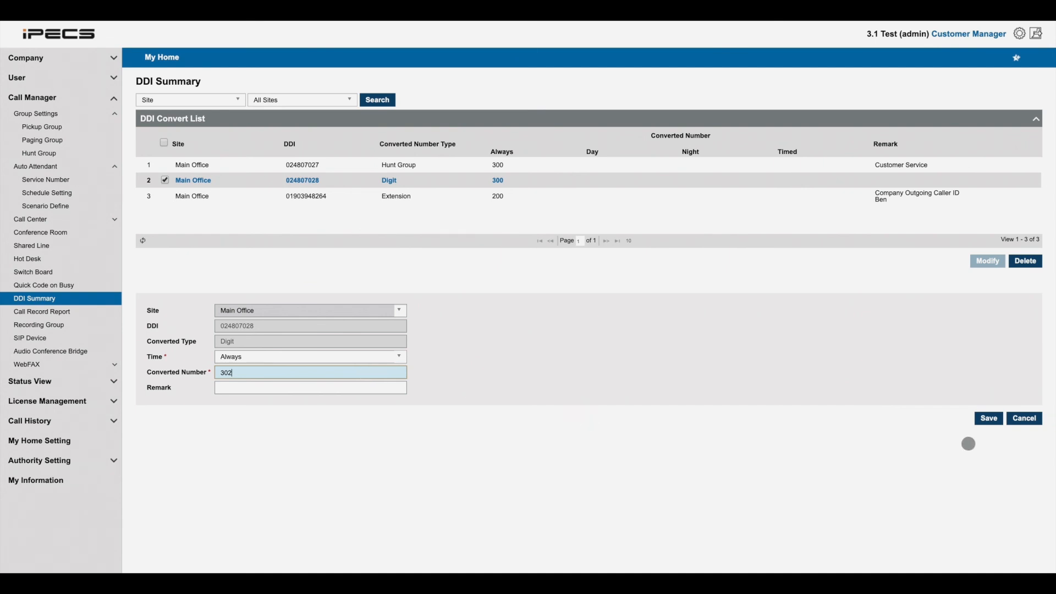
pyautogui.click(989, 418)
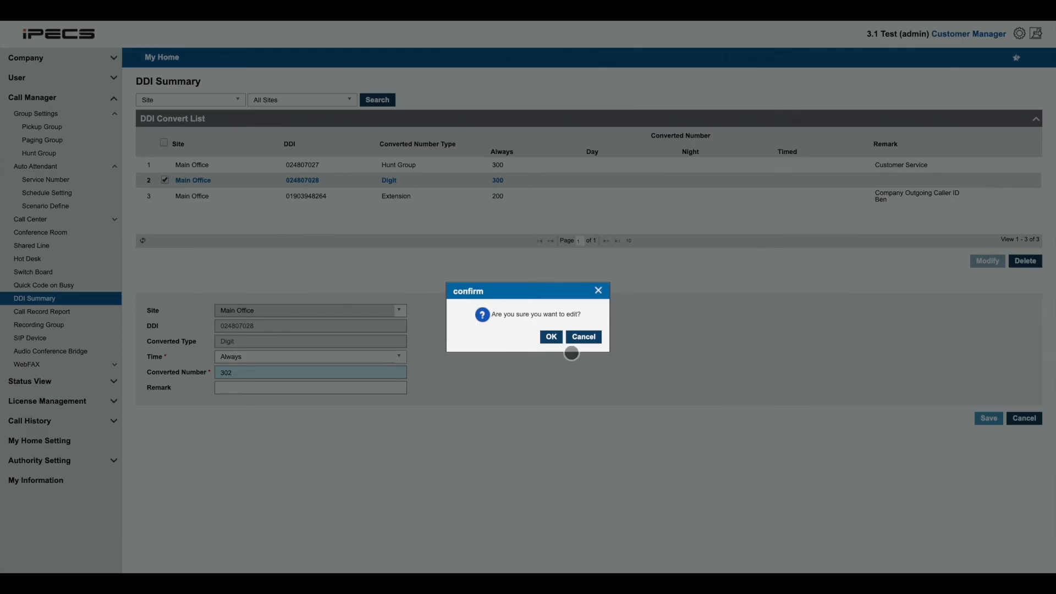
pyautogui.click(550, 336)
# Step: View the Call Record Report and select the fourth recording in the list
pyautogui.click(65, 310)
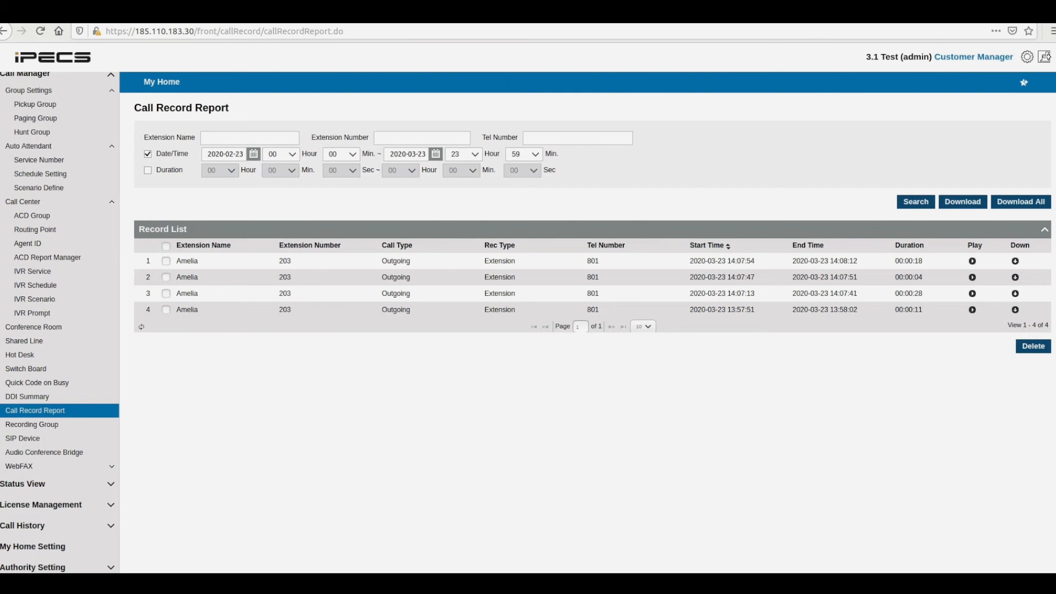
pyautogui.click(521, 315)
# Step: Check the Device Status list for all sites and return to the My Home page
pyautogui.click(111, 486)
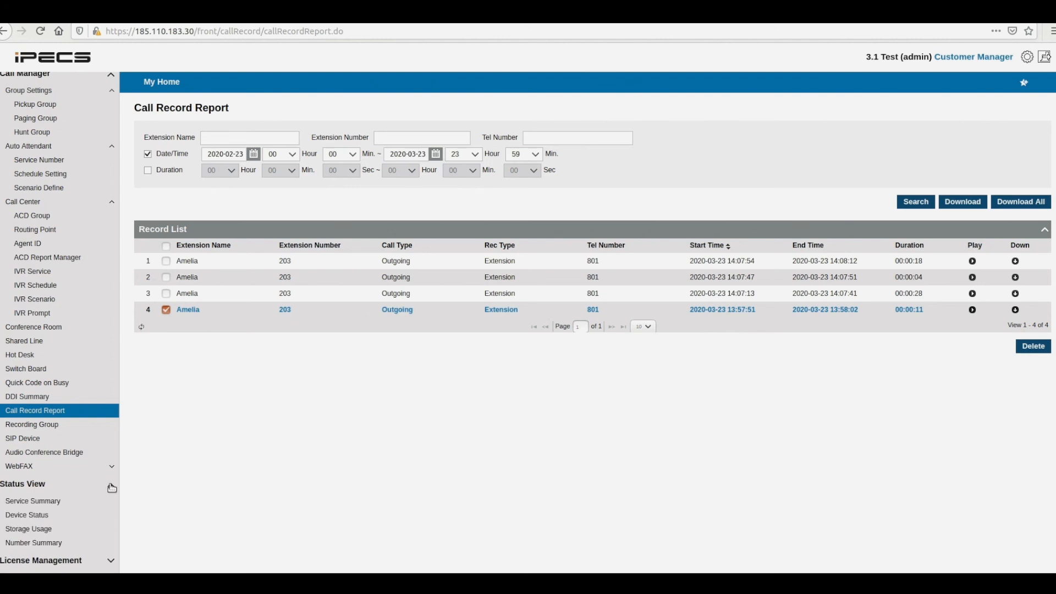
pyautogui.click(89, 515)
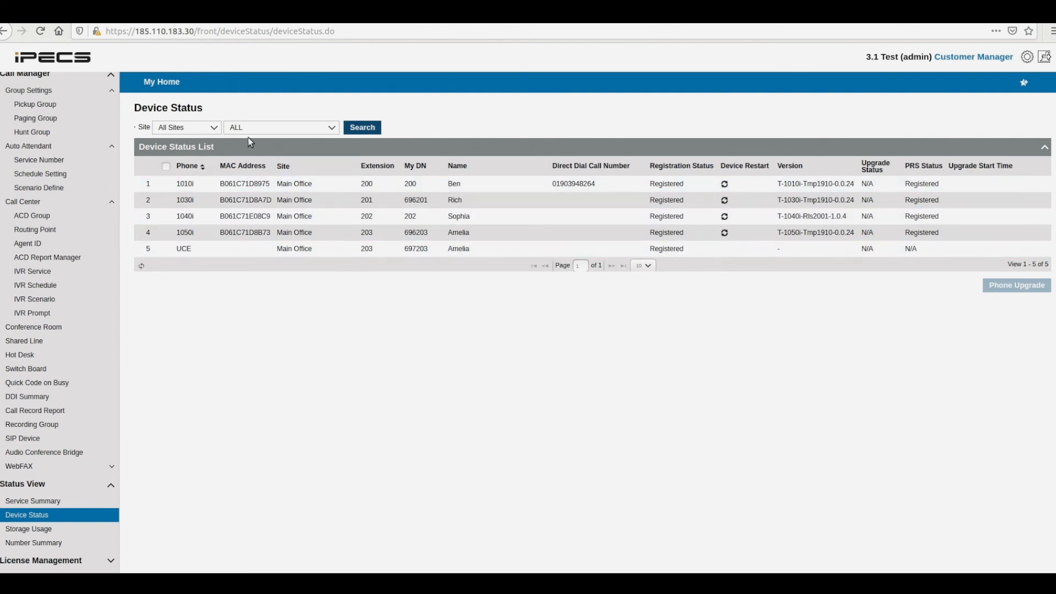
pyautogui.click(182, 87)
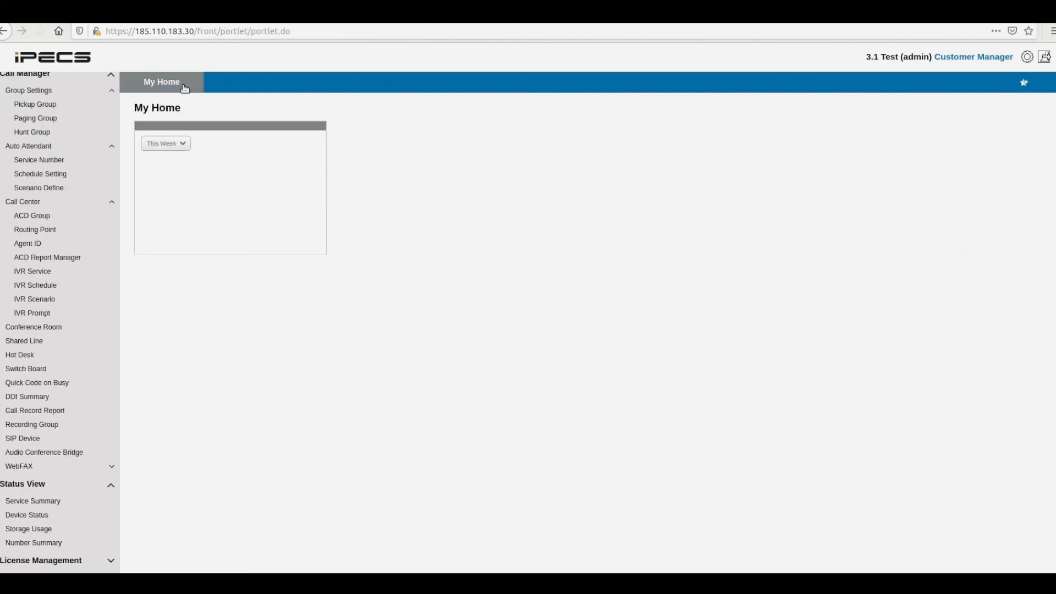